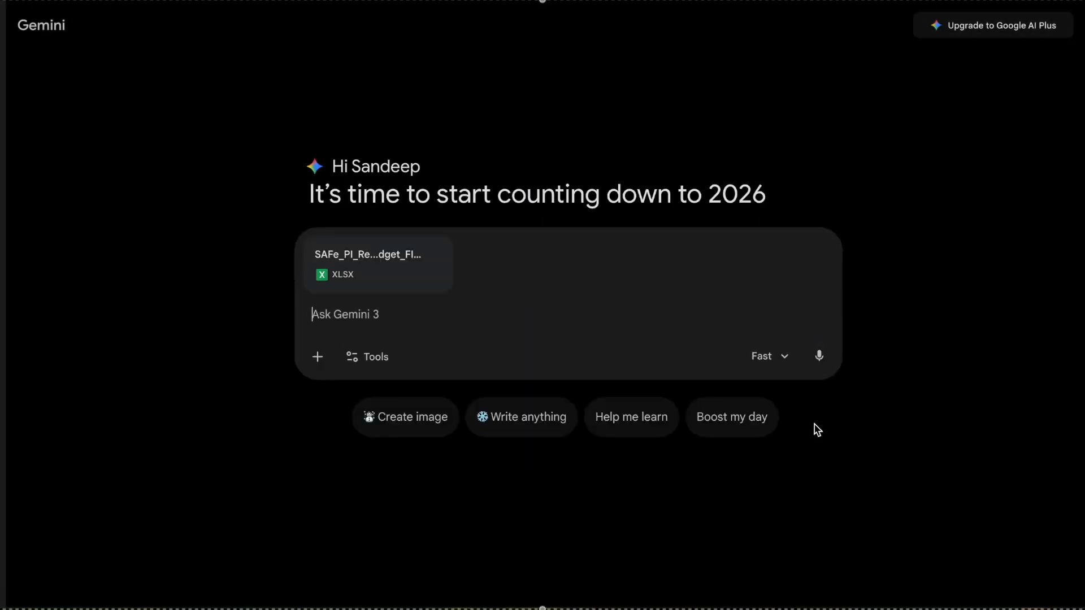
- Switch to the SAFe_PI_Reporting_With_Budget_FINAL workbook in Excel and review the PI_Sprint_Summary columns for story points, predictability, defects and ART capacity
{"action": "left_click", "coordinate": [822, 1]}
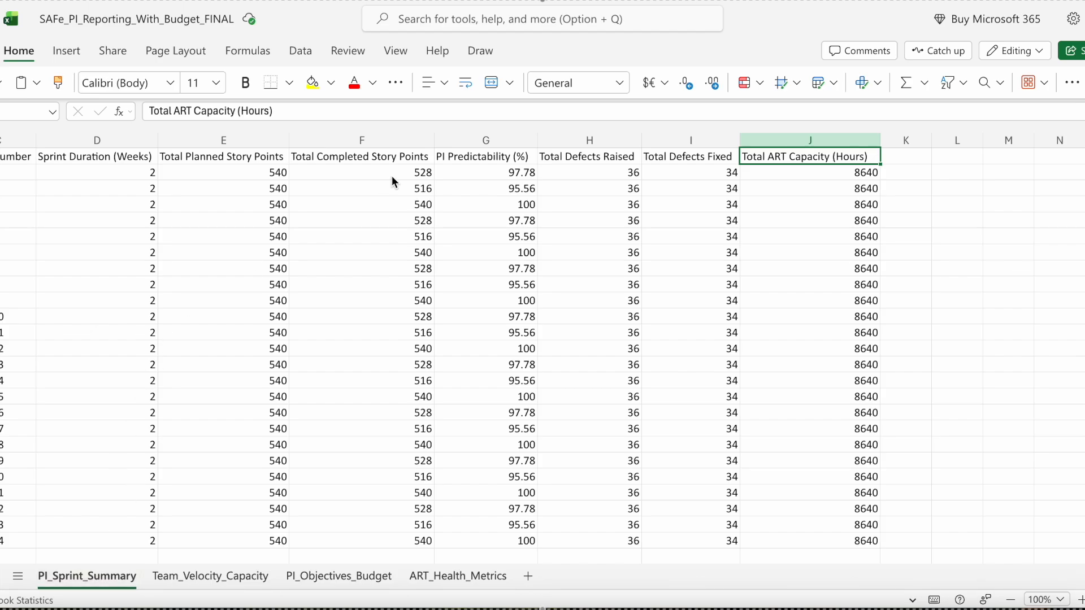
{"action": "left_click", "coordinate": [369, 156]}
{"action": "key", "text": "Right"}
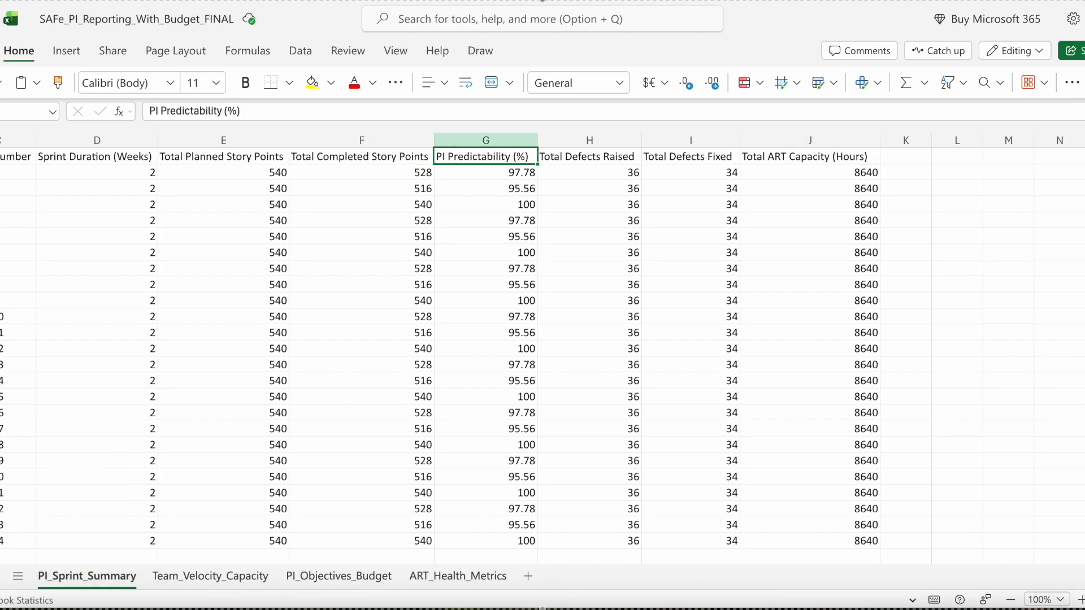
{"action": "key", "text": "Left"}
{"action": "key", "text": "Left"}
{"action": "key", "text": "Right"}
{"action": "key", "text": "Right"}
{"action": "key", "text": "Right"}
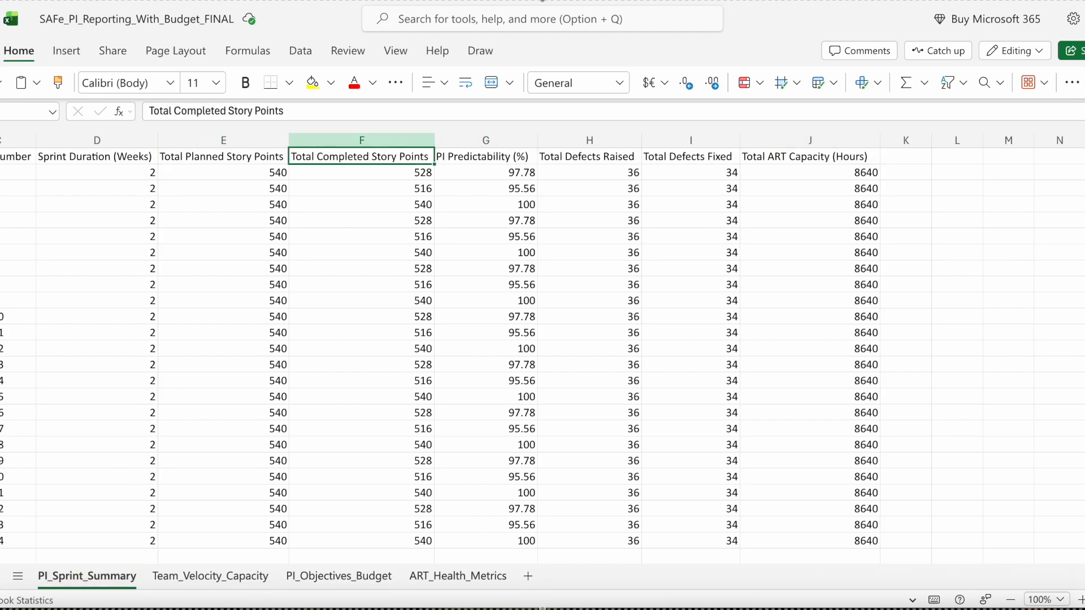
{"action": "key", "text": "Right"}
{"action": "key", "text": "Right"}
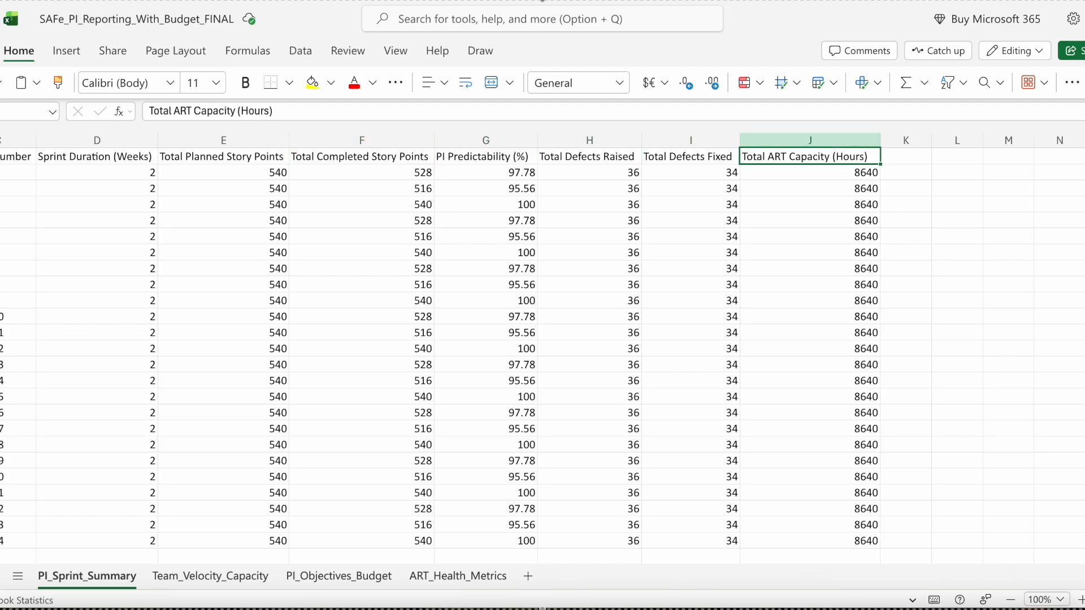
{"action": "scroll", "coordinate": [83, 288], "scroll_direction": "left", "scroll_amount": 5}
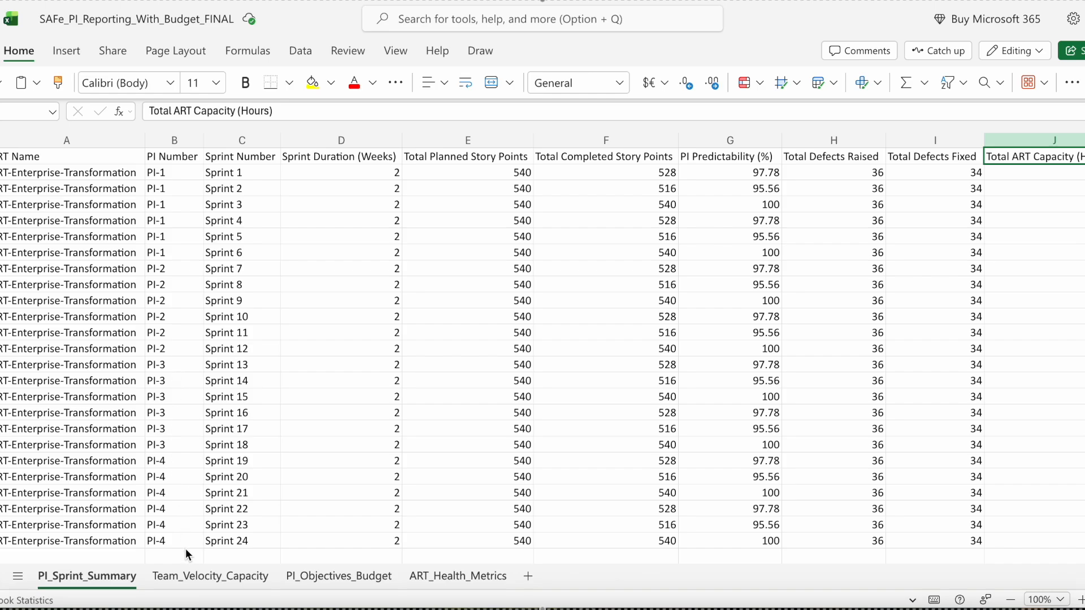
- Review the Team_Velocity_Capacity sheet's planned and completed story points, velocity, capacity and team members across sprints and scrum teams
{"action": "left_click", "coordinate": [193, 571]}
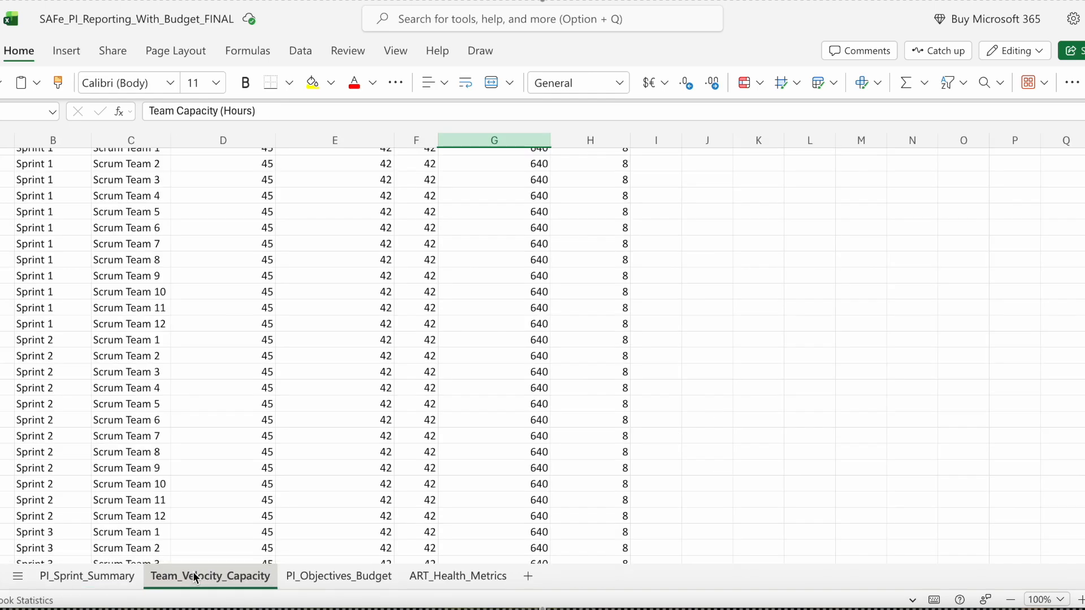
{"action": "scroll", "coordinate": [234, 397], "scroll_direction": "up", "scroll_amount": 1}
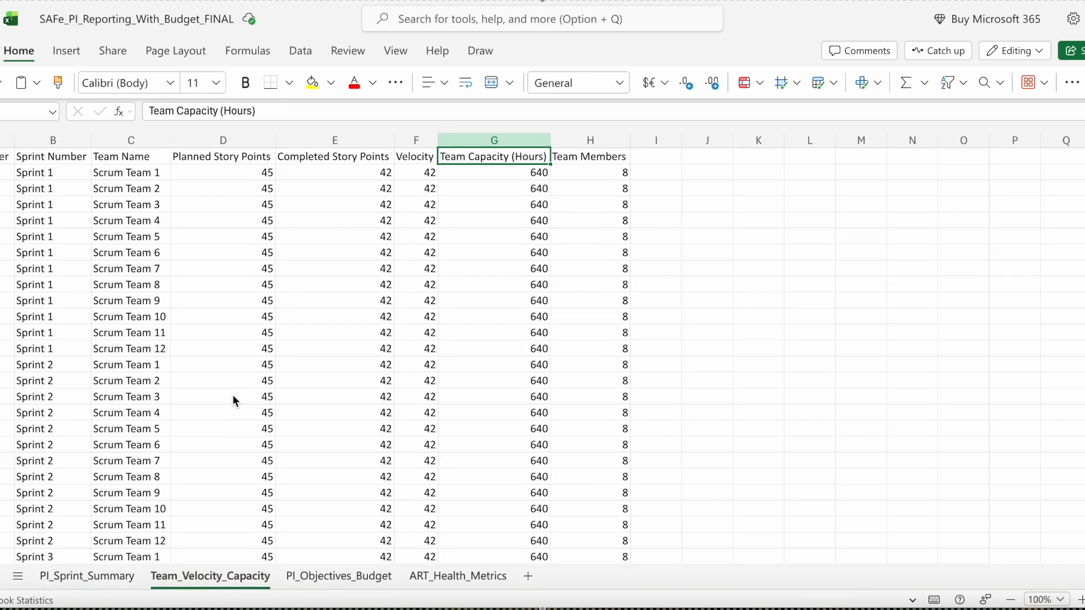
{"action": "left_click", "coordinate": [317, 162]}
{"action": "key", "text": "Right"}
{"action": "key", "text": "Right"}
{"action": "key", "text": "Right"}
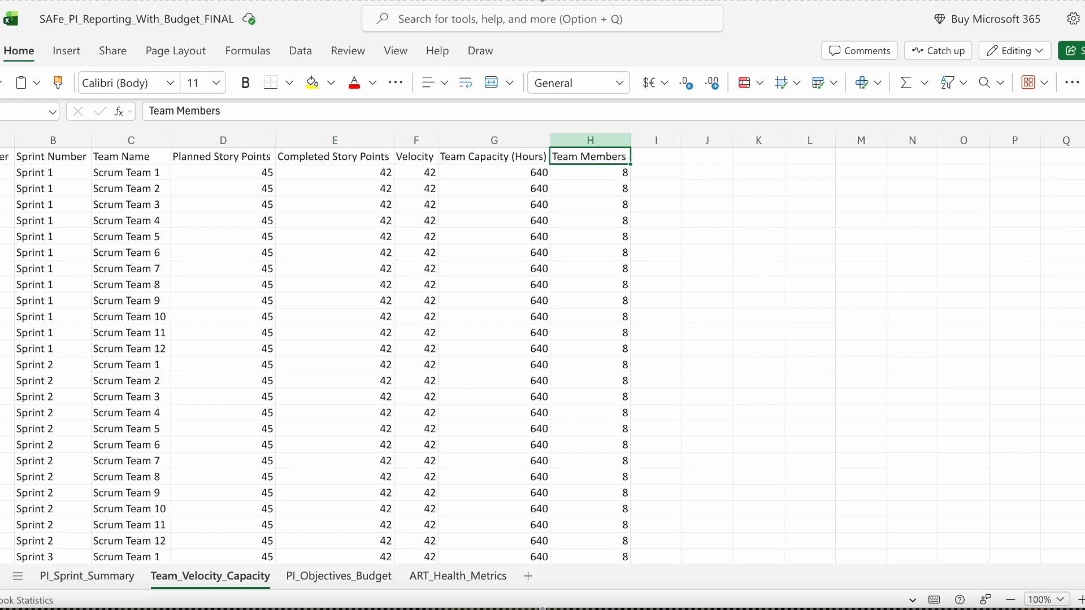
{"action": "key", "text": "Left"}
{"action": "key", "text": "Left"}
{"action": "key", "text": "Left"}
{"action": "key", "text": "Left"}
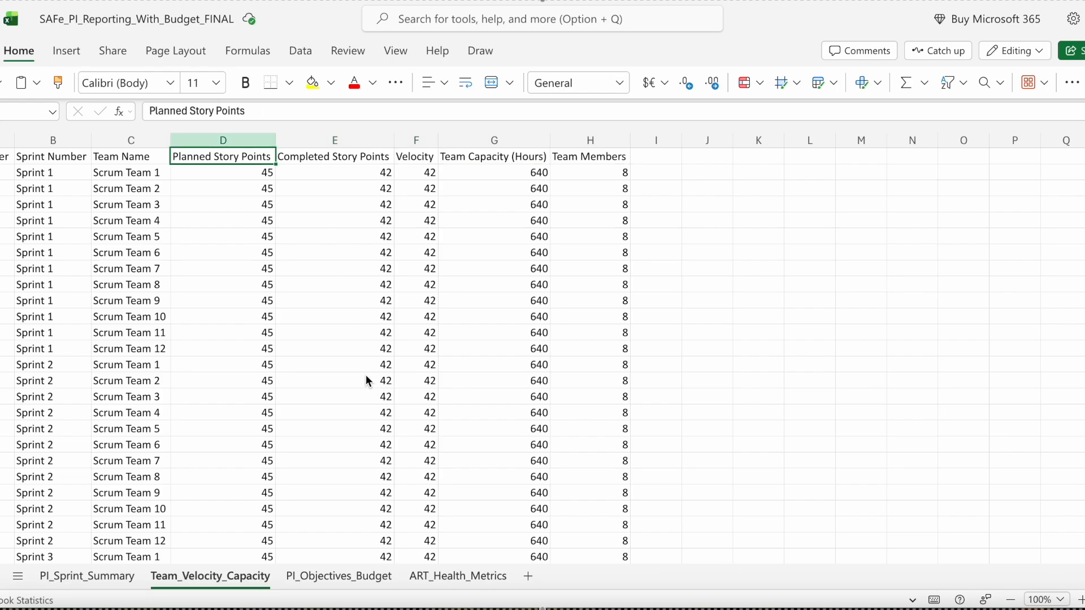
{"action": "scroll", "coordinate": [150, 407], "scroll_direction": "down", "scroll_amount": 15}
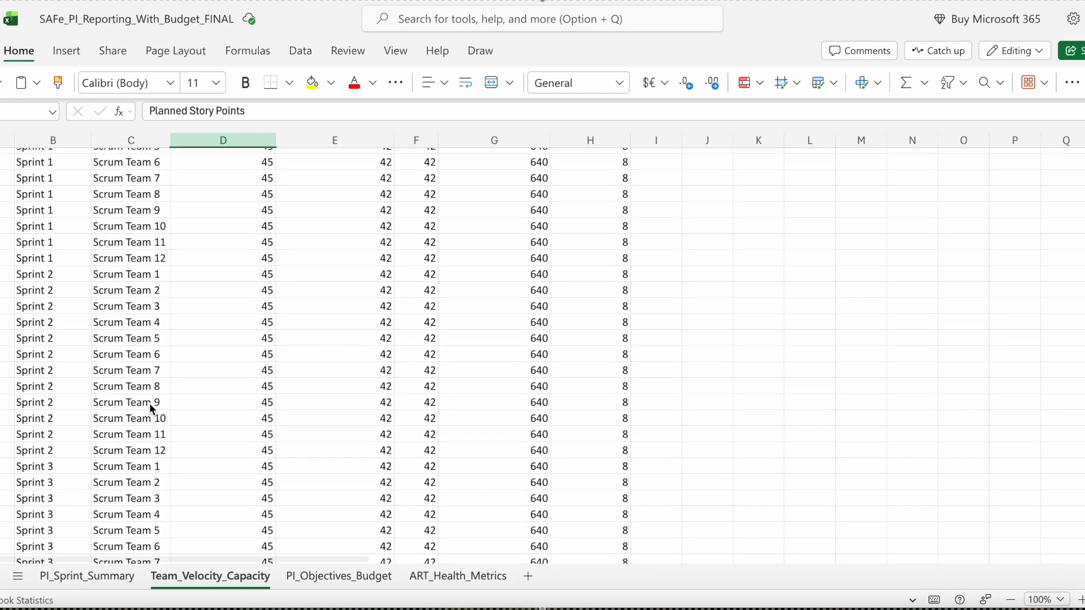
{"action": "scroll", "coordinate": [150, 406], "scroll_direction": "up", "scroll_amount": 15}
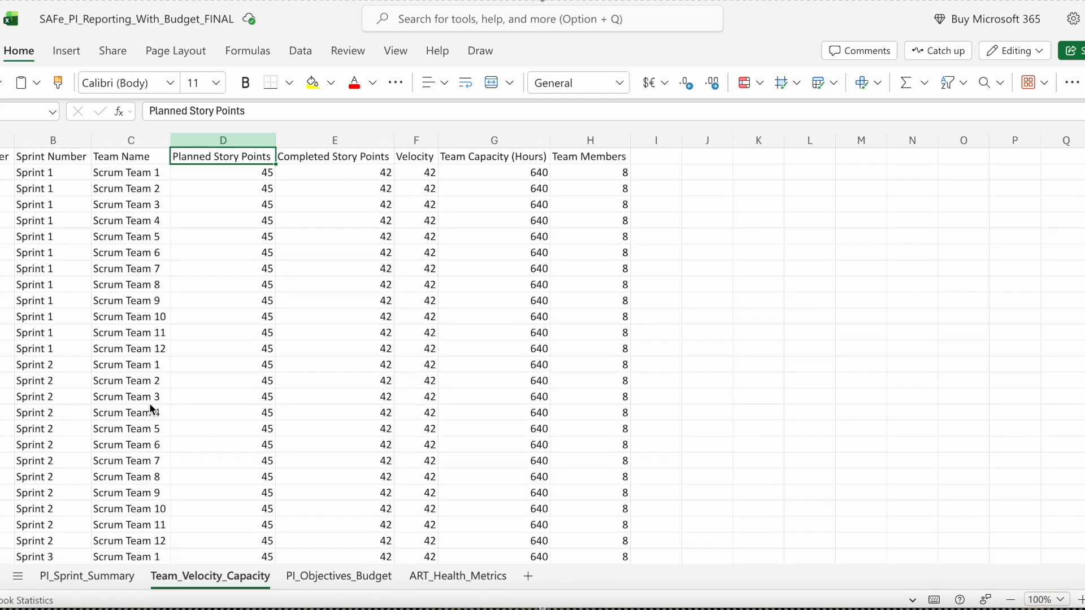
{"action": "scroll", "coordinate": [121, 412], "scroll_direction": "down", "scroll_amount": 2}
{"action": "scroll", "coordinate": [121, 411], "scroll_direction": "up", "scroll_amount": 2}
- Review the PI_Objectives_Budget sheet, examining the business objectives and the Actual Budget (INR) and Budget Variance (INR) columns
{"action": "left_click", "coordinate": [312, 576]}
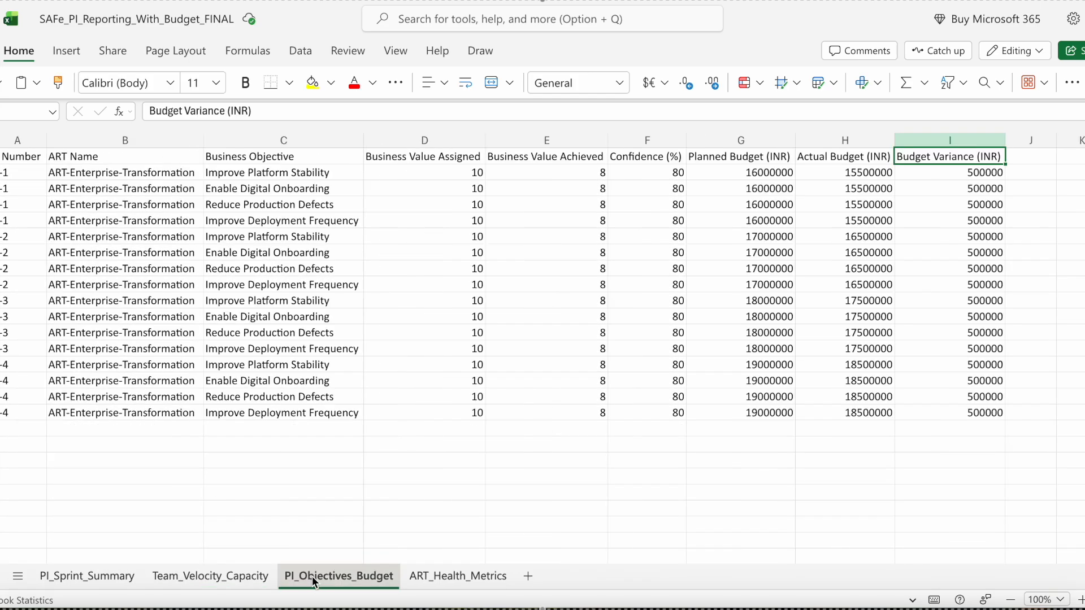
{"action": "scroll", "coordinate": [276, 372], "scroll_direction": "right", "scroll_amount": 2}
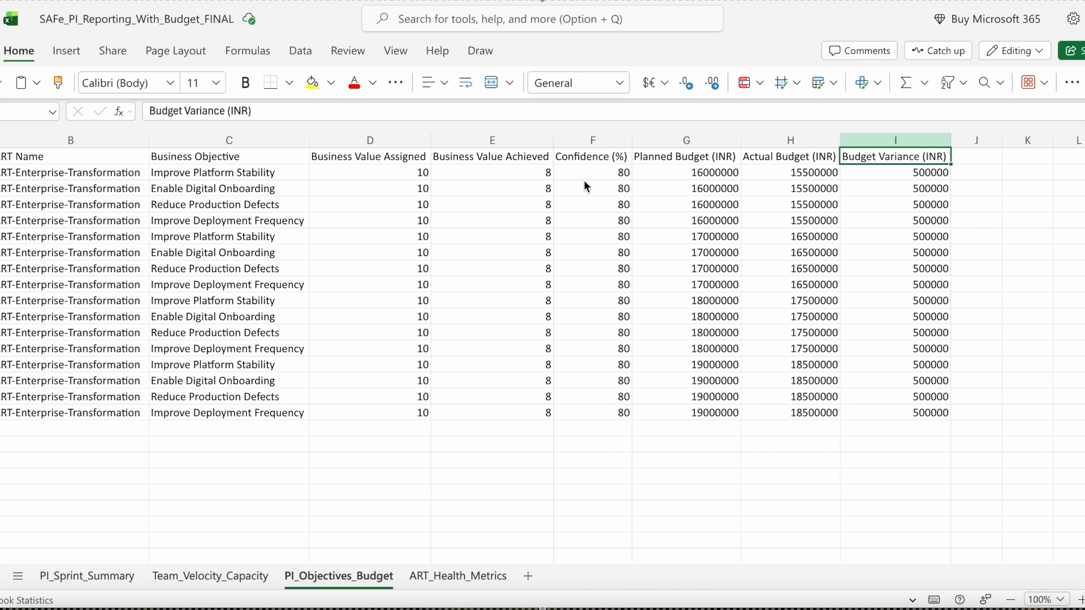
{"action": "left_click", "coordinate": [779, 165]}
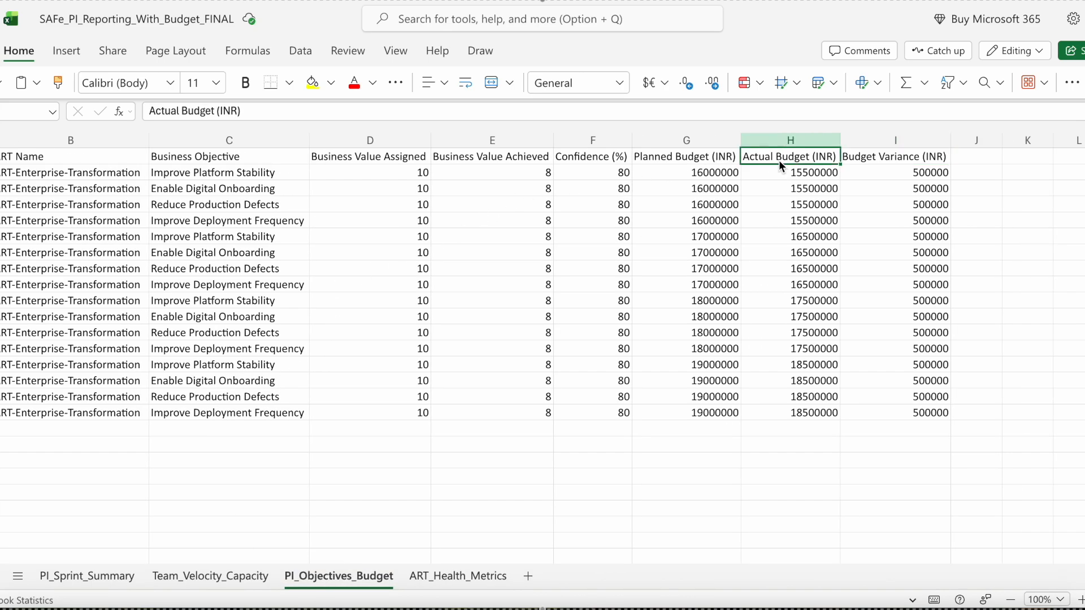
{"action": "left_click", "coordinate": [895, 159]}
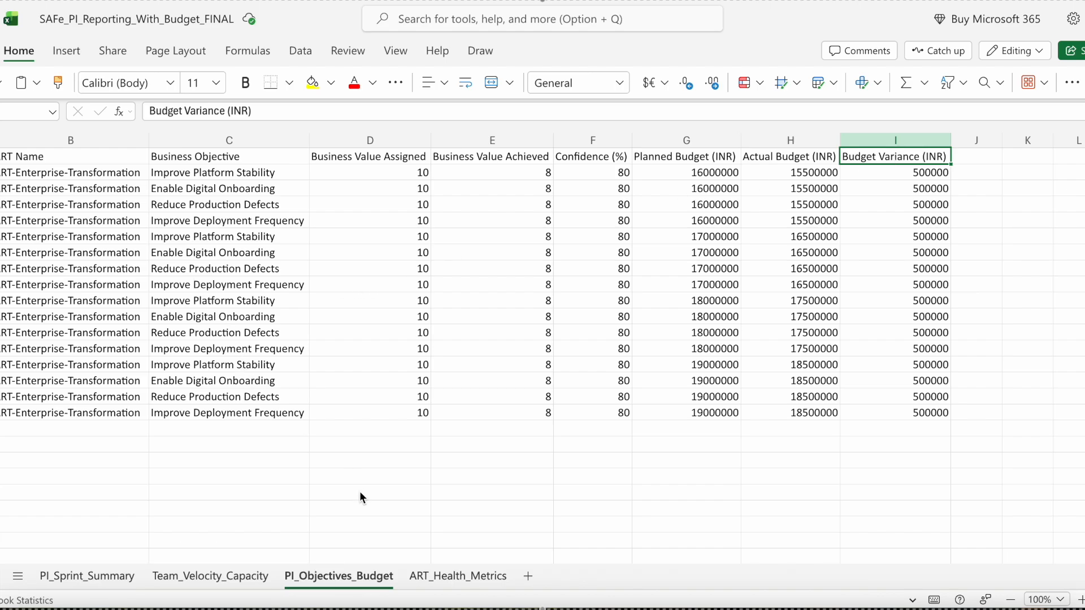
- Review the ART_Health_Metrics sheet's predictability, defect leakage and overall ART health columns, and return to the PI_Sprint_Summary sheet
{"action": "left_click", "coordinate": [456, 577]}
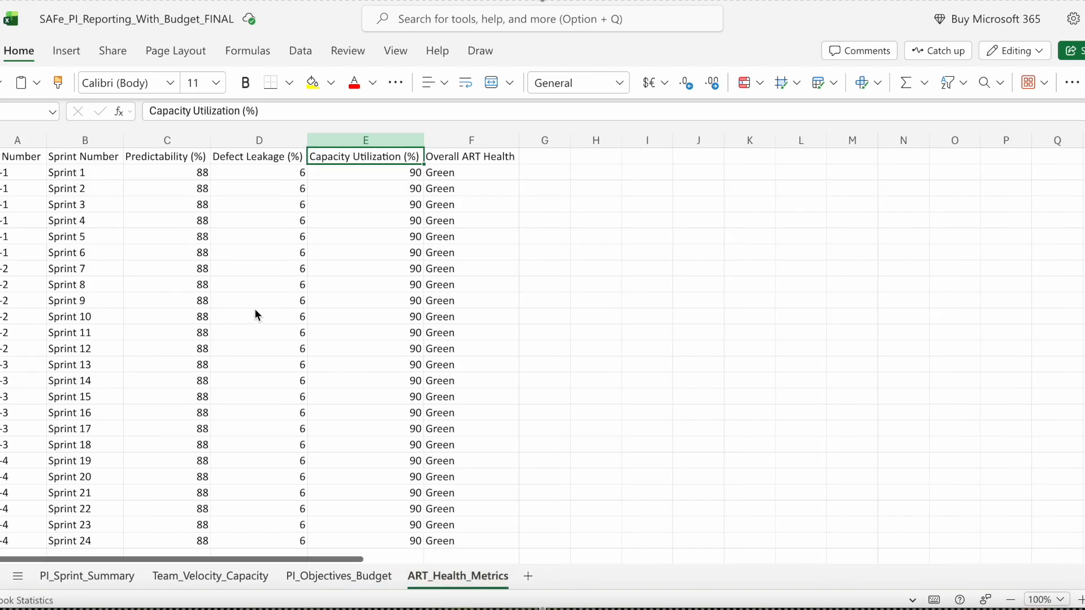
{"action": "left_click", "coordinate": [185, 163]}
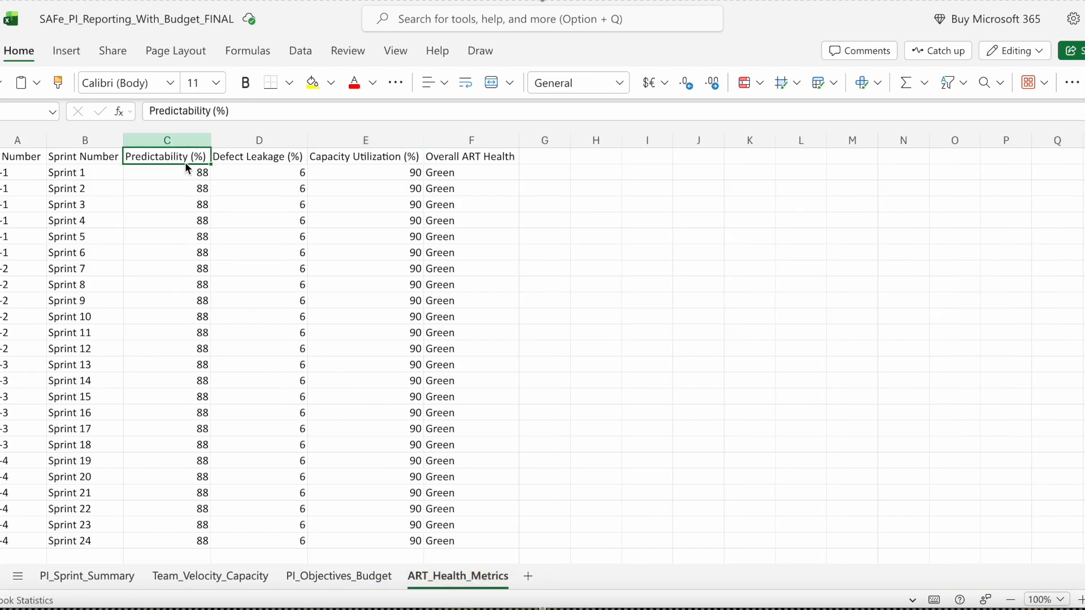
{"action": "left_click", "coordinate": [256, 158]}
{"action": "left_click", "coordinate": [439, 161]}
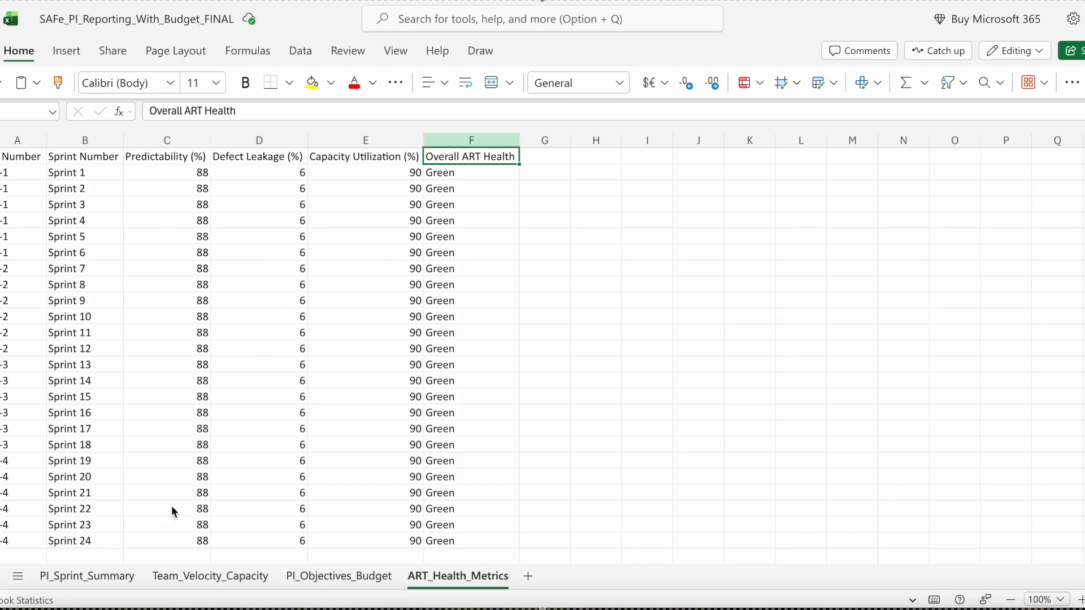
{"action": "left_click", "coordinate": [104, 578]}
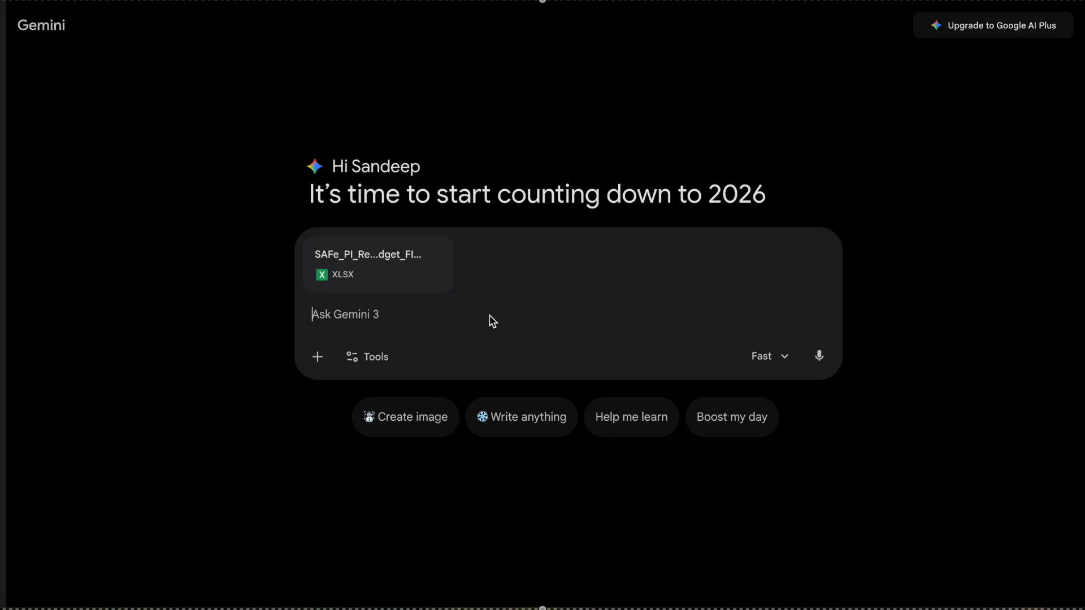
- In Gemini, paste the executive PI dashboard prompt and extend its opening role line with "and expert in data visualization"
{"action": "key", "text": "ctrl+v"}
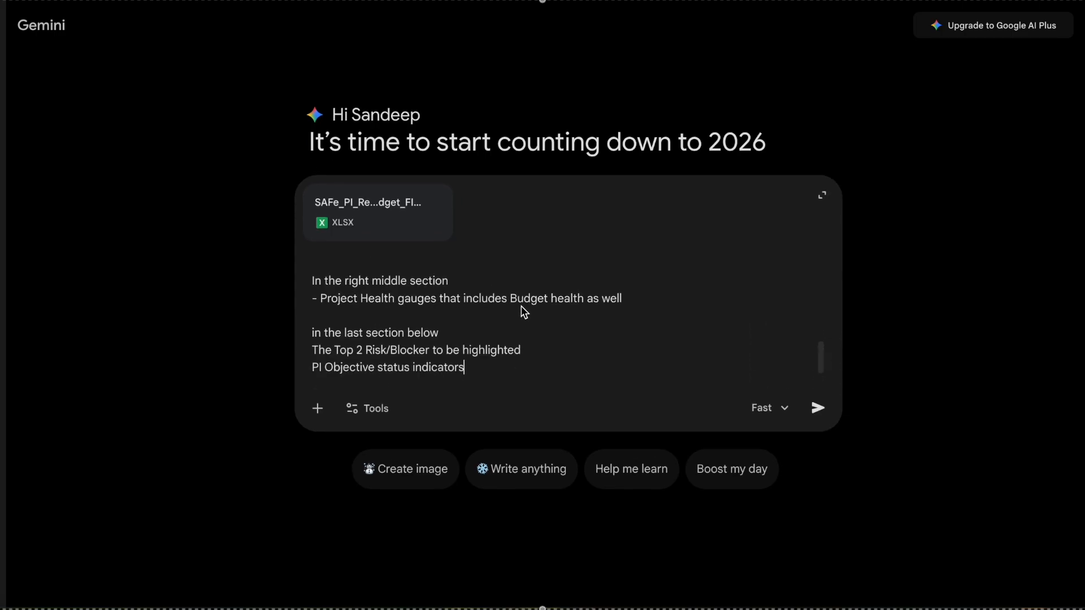
{"action": "scroll", "coordinate": [525, 312], "scroll_direction": "up", "scroll_amount": 7}
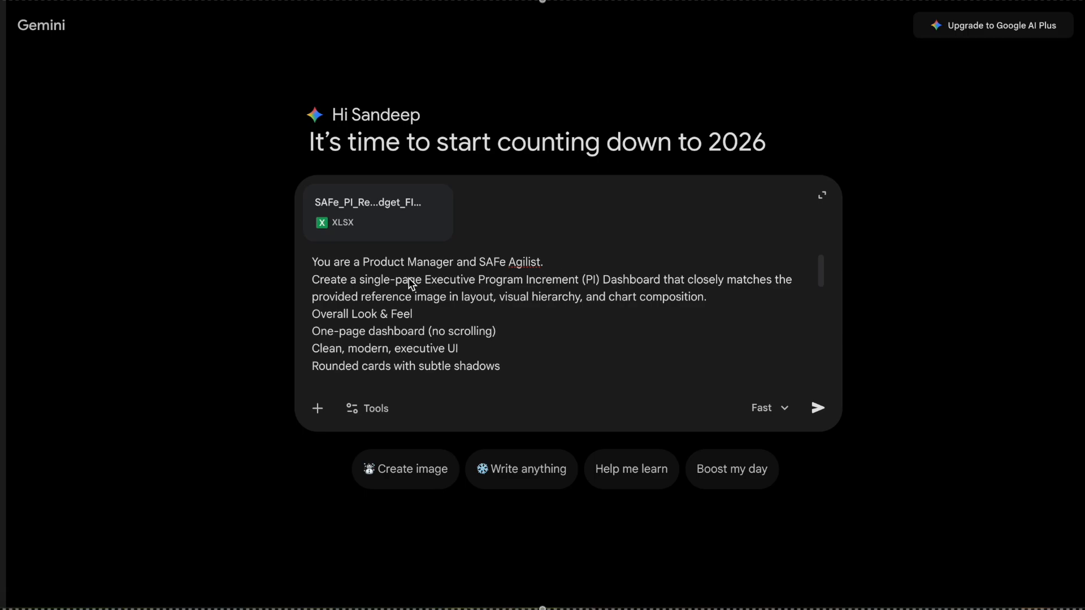
{"action": "left_click", "coordinate": [329, 268]}
{"action": "left_click_drag", "start_coordinate": [329, 270], "coordinate": [535, 263]}
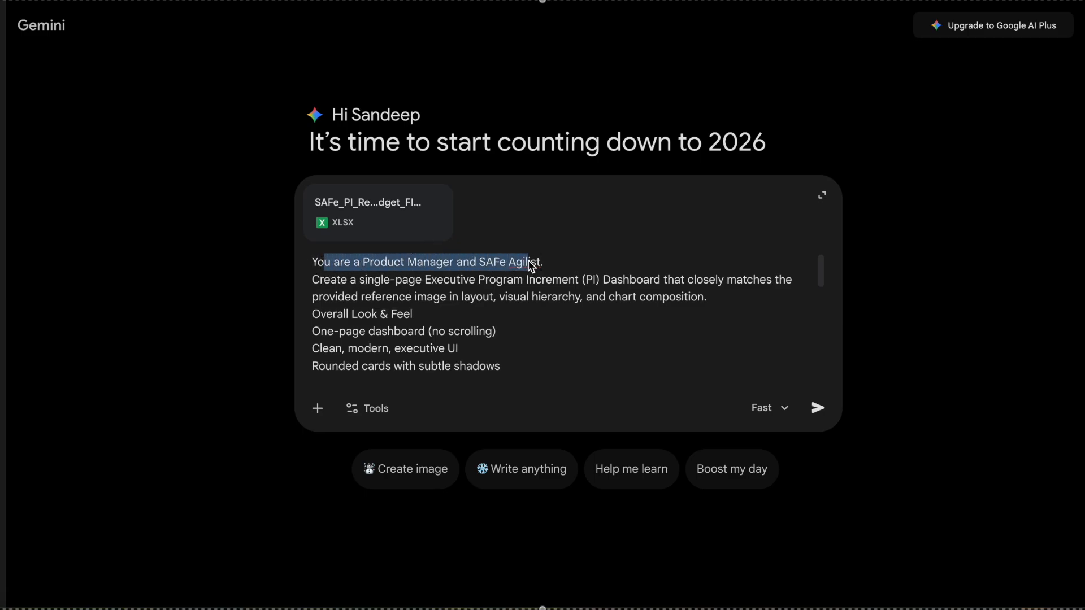
{"action": "left_click", "coordinate": [570, 265]}
{"action": "key", "text": "BackSpace"}
{"action": "type", "text": "and "}
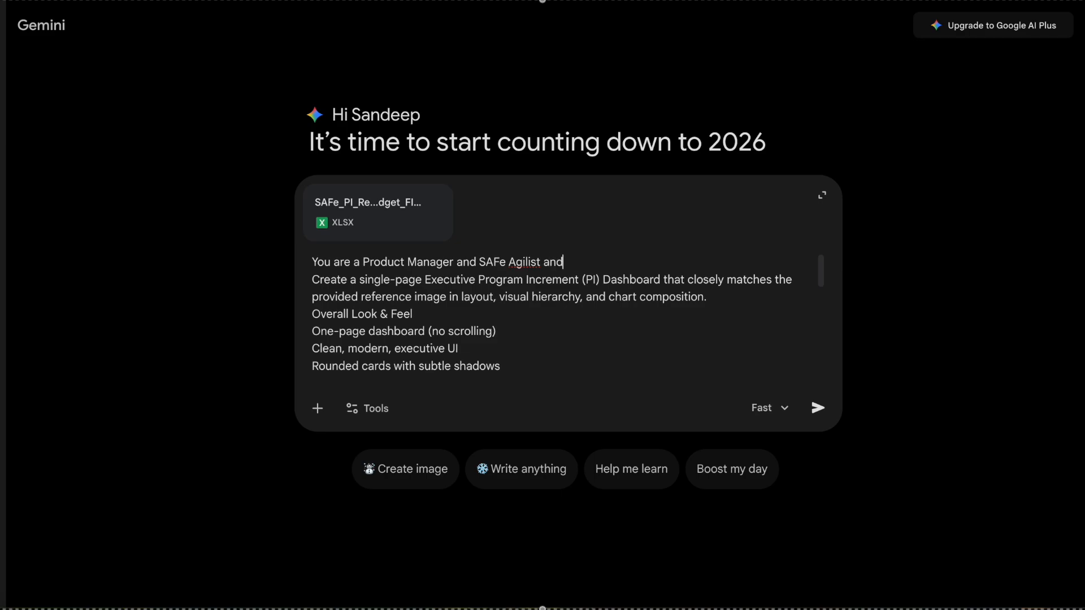
{"action": "type", "text": "expert in data visua"}
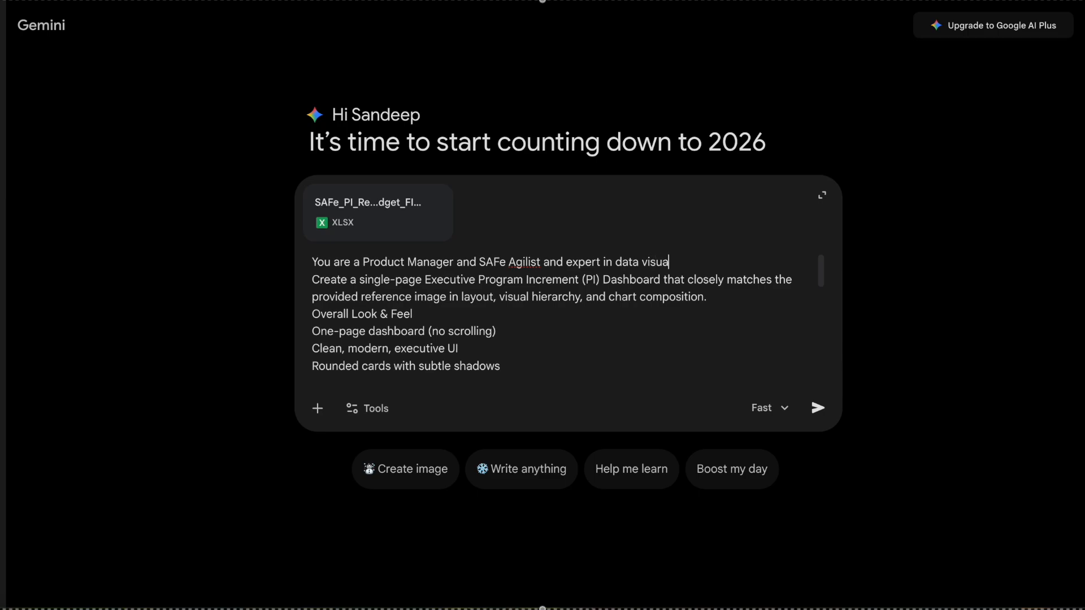
{"action": "type", "text": "lization"}
- Review the prompt's single-page dashboard instruction and its Overall Look & Feel requirements on layout, background, color palette and status colors
{"action": "left_click_drag", "start_coordinate": [364, 279], "coordinate": [676, 295]}
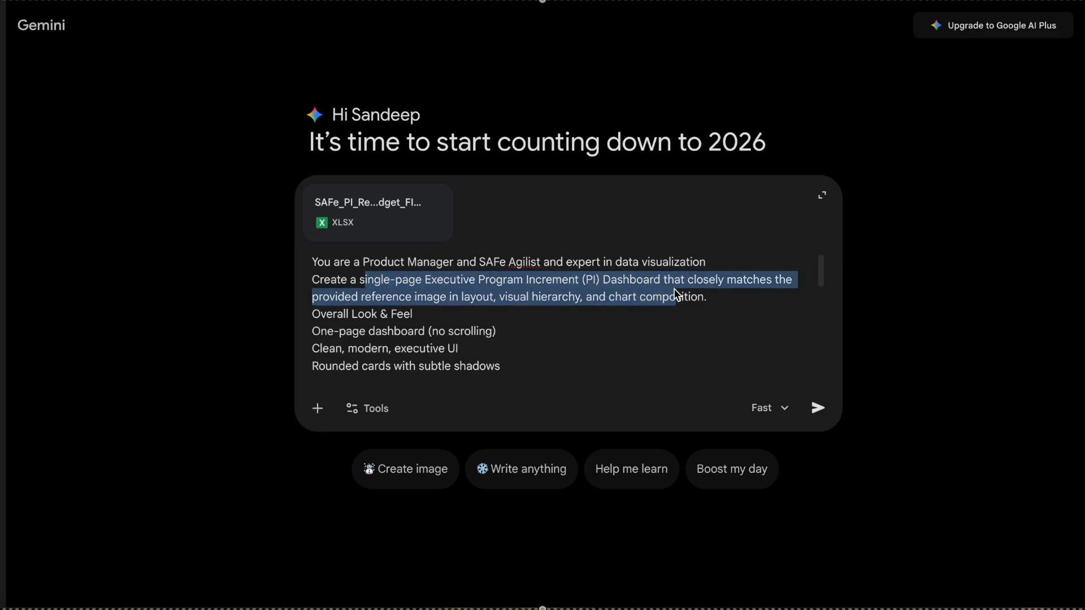
{"action": "left_click", "coordinate": [343, 320]}
{"action": "left_click_drag", "start_coordinate": [343, 320], "coordinate": [439, 332]}
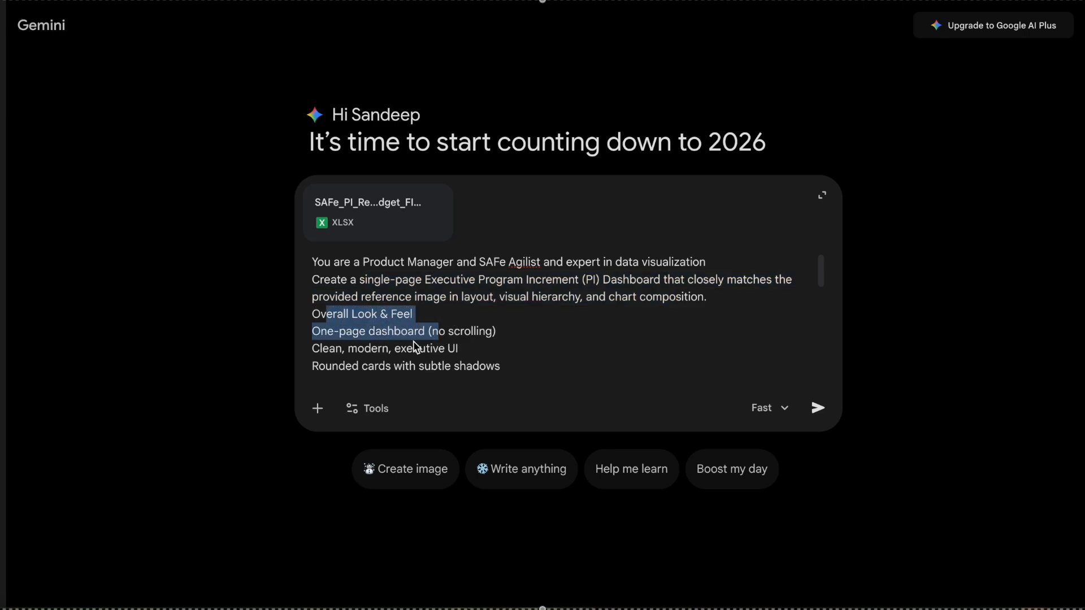
{"action": "left_click", "coordinate": [371, 352]}
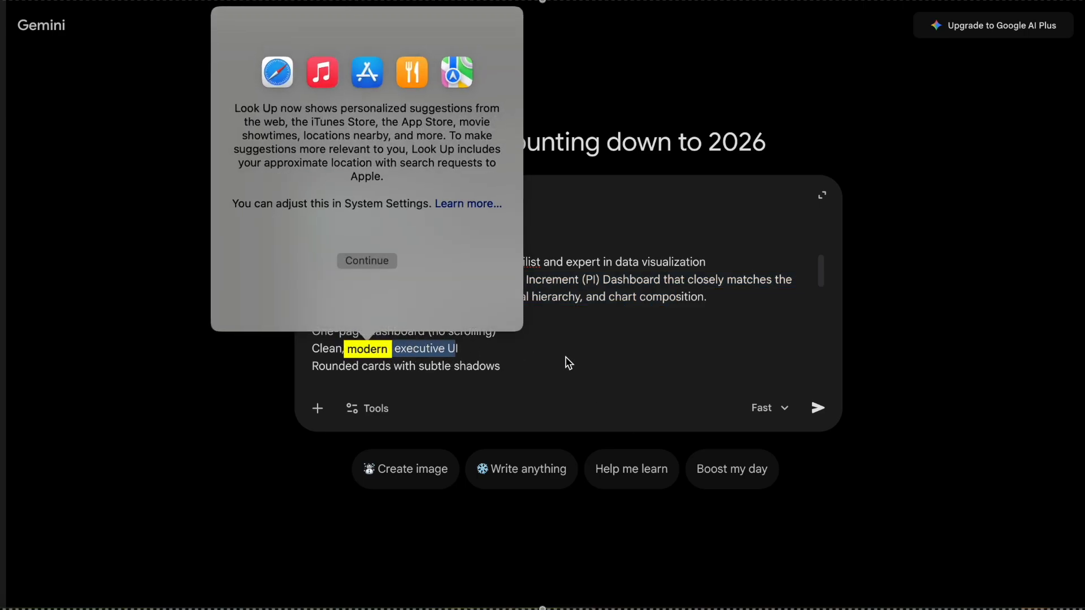
{"action": "left_click", "coordinate": [567, 364]}
{"action": "scroll", "coordinate": [567, 364], "scroll_direction": "down", "scroll_amount": 3}
{"action": "left_click", "coordinate": [337, 319]}
{"action": "left_click", "coordinate": [382, 321]}
{"action": "left_click", "coordinate": [445, 327]}
{"action": "left_click_drag", "start_coordinate": [345, 335], "coordinate": [512, 355]}
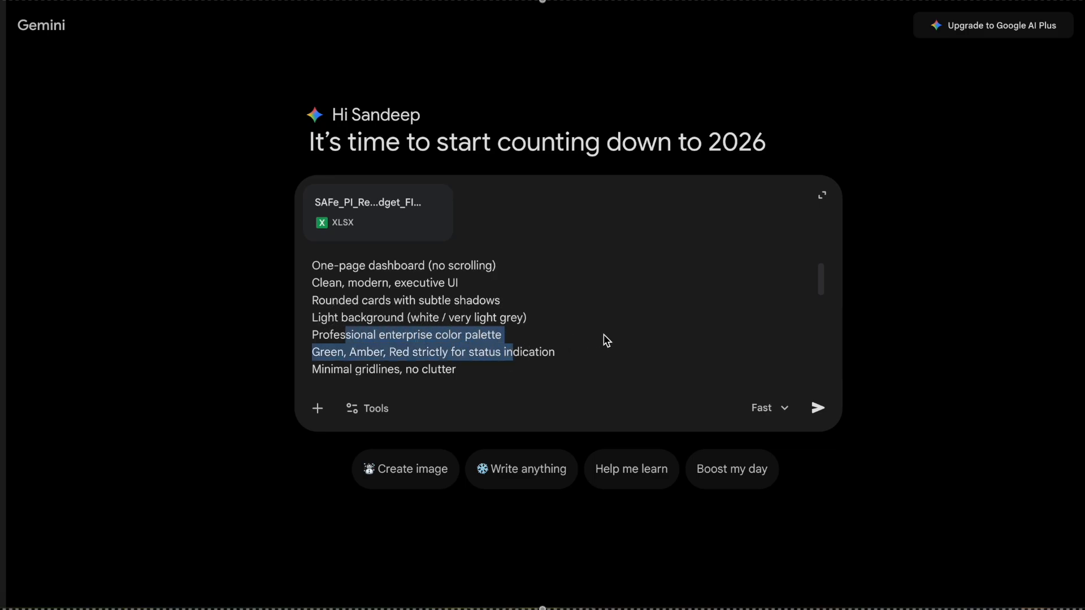
{"action": "scroll", "coordinate": [606, 342], "scroll_direction": "down", "scroll_amount": 1}
{"action": "left_click", "coordinate": [484, 338]}
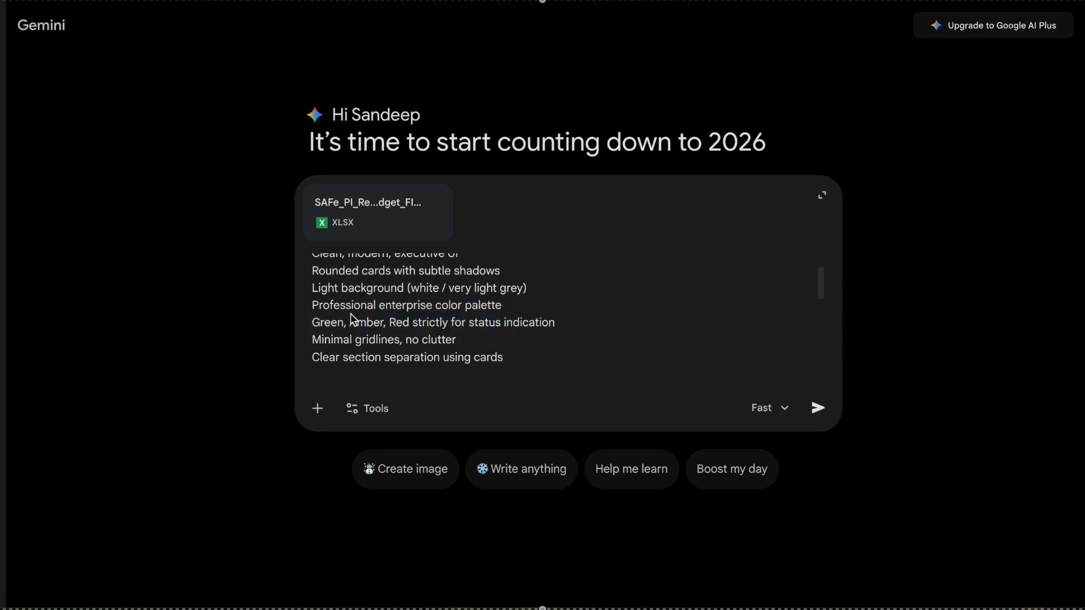
{"action": "left_click", "coordinate": [323, 322]}
{"action": "left_click_drag", "start_coordinate": [324, 323], "coordinate": [523, 330]}
- Review the prompt's Executive KPI Cards section, examining the requirements for PI Progress, Flow Velocity, Team Capacity and blockers
{"action": "scroll", "coordinate": [647, 322], "scroll_direction": "down", "scroll_amount": 4}
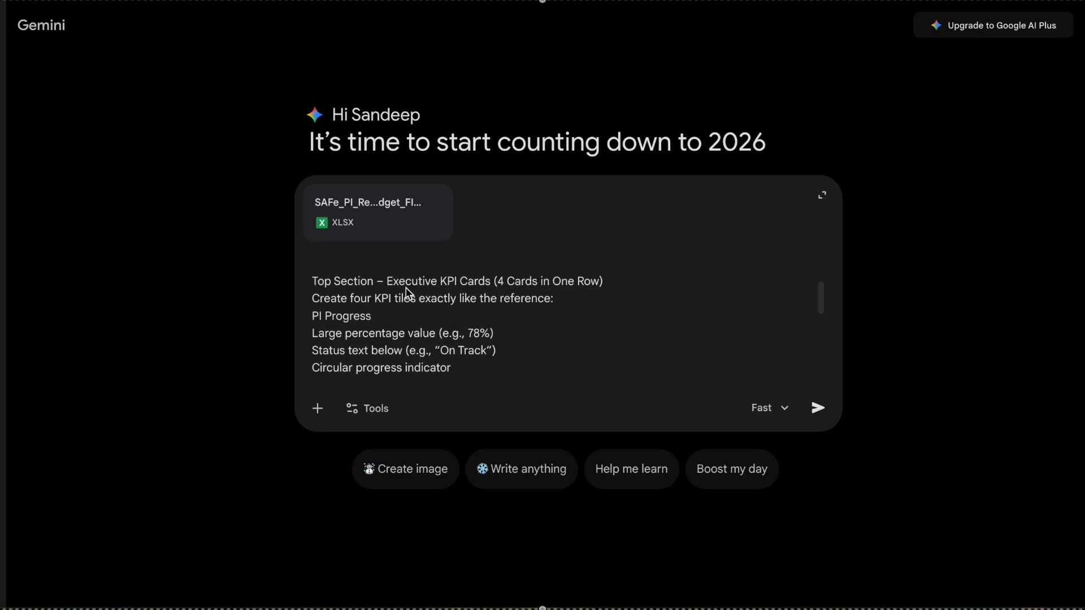
{"action": "left_click_drag", "start_coordinate": [387, 282], "coordinate": [520, 297]}
{"action": "left_click", "coordinate": [378, 320]}
{"action": "scroll", "coordinate": [395, 349], "scroll_direction": "down", "scroll_amount": 1}
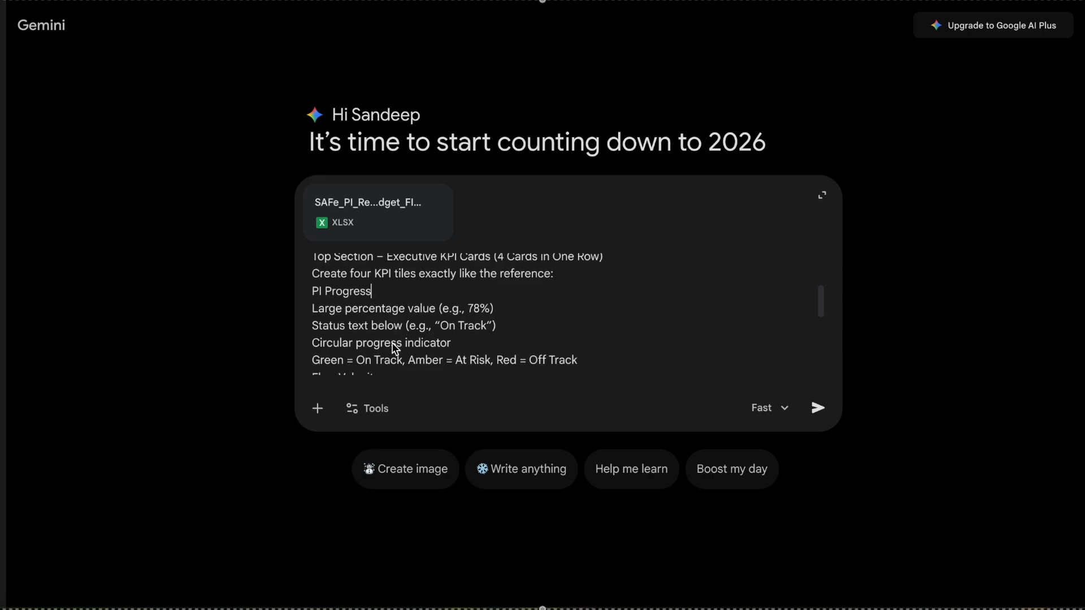
{"action": "left_click_drag", "start_coordinate": [441, 326], "coordinate": [496, 334]}
{"action": "scroll", "coordinate": [552, 332], "scroll_direction": "down", "scroll_amount": 2}
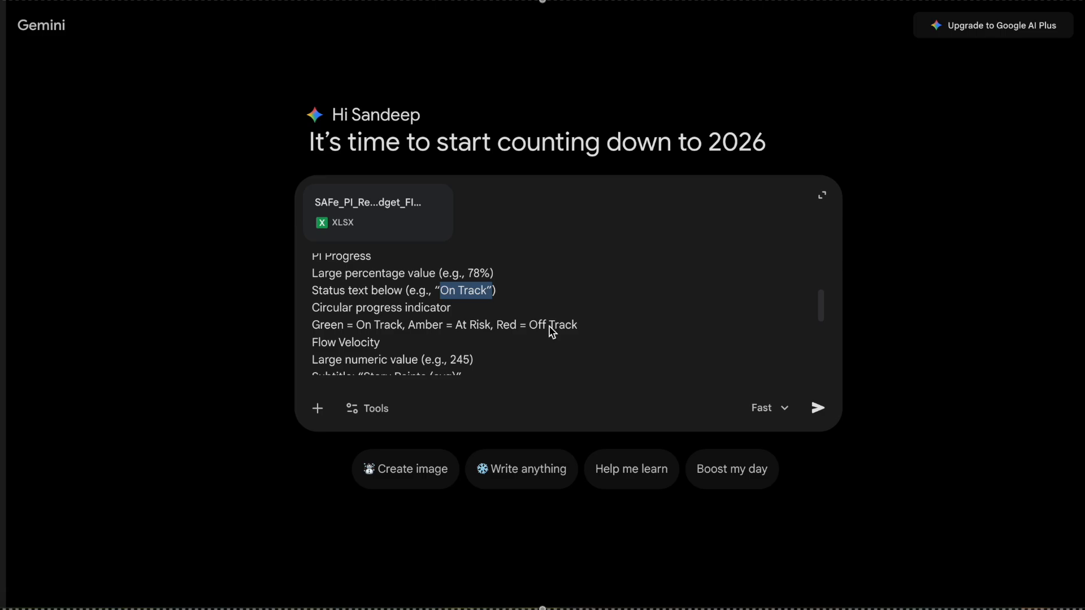
{"action": "scroll", "coordinate": [412, 338], "scroll_direction": "down", "scroll_amount": 2}
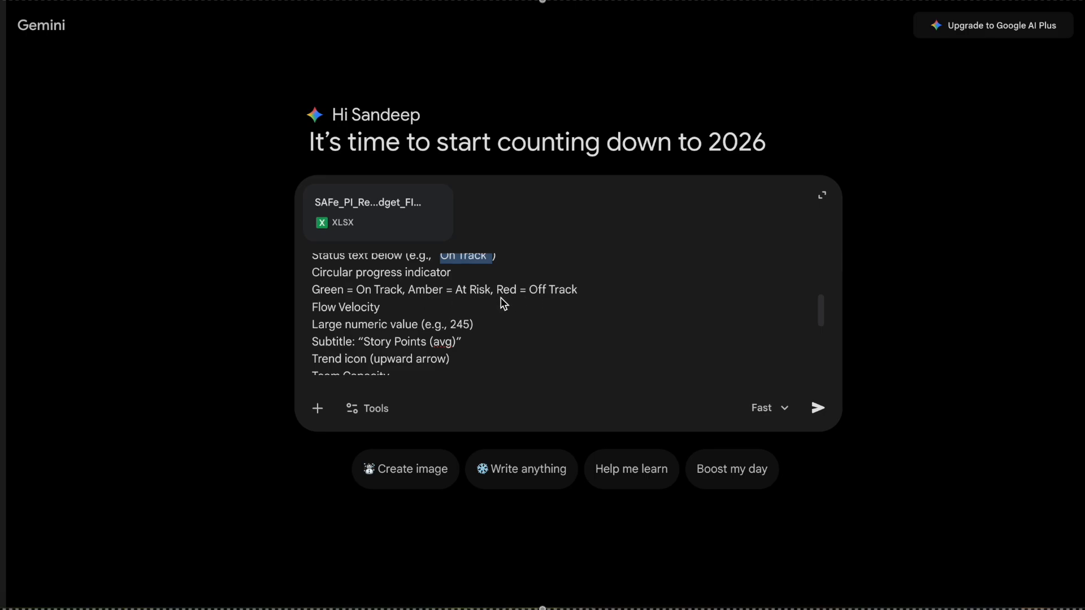
{"action": "left_click_drag", "start_coordinate": [479, 291], "coordinate": [566, 295]}
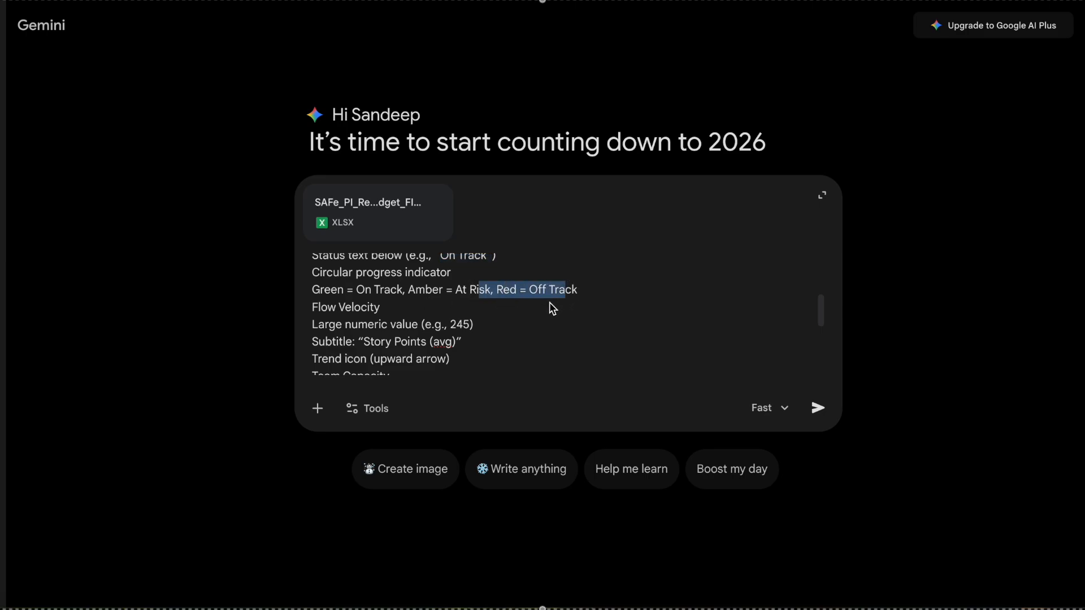
{"action": "scroll", "coordinate": [497, 325], "scroll_direction": "down", "scroll_amount": 1}
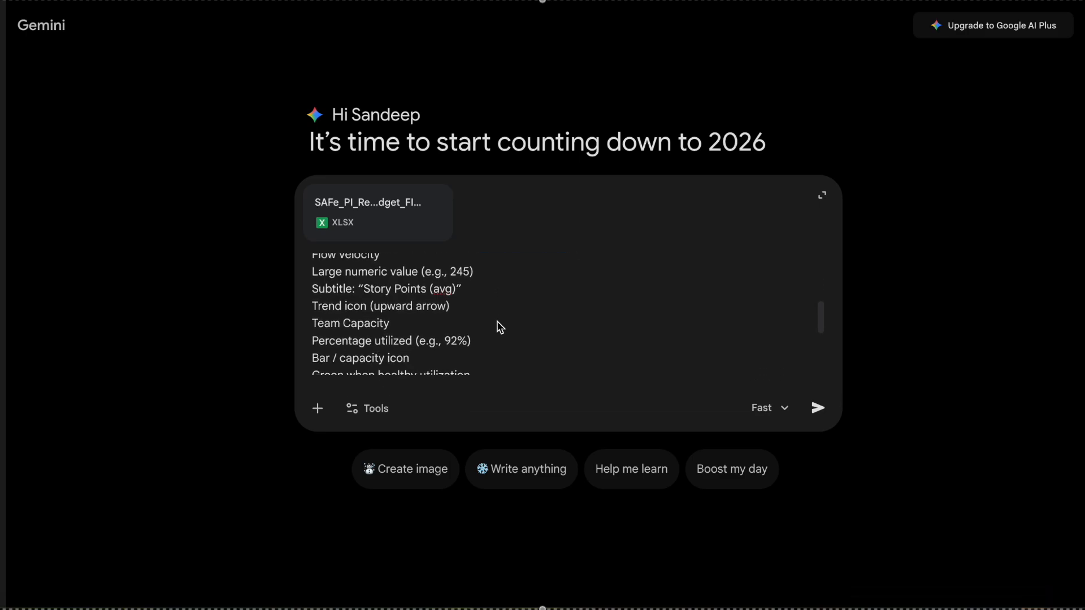
{"action": "scroll", "coordinate": [484, 325], "scroll_direction": "down", "scroll_amount": 3}
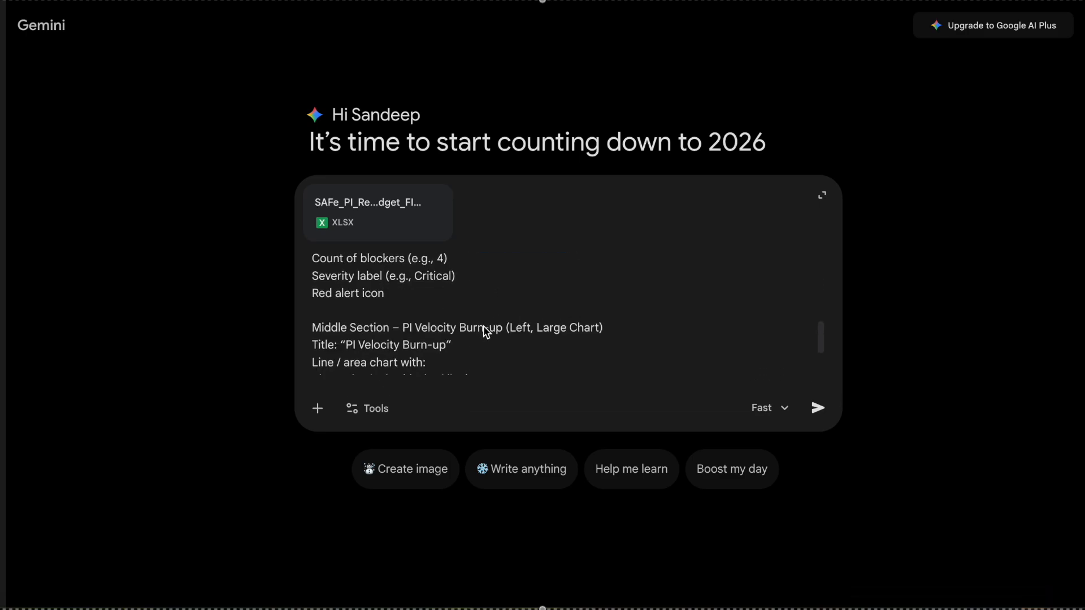
- Review the prompt's PI Velocity Burn-up chart, Project Health gauges, Top 2 Risk/Blocker and PI Objective status requirements
{"action": "scroll", "coordinate": [483, 326], "scroll_direction": "down", "scroll_amount": 1}
{"action": "left_click_drag", "start_coordinate": [404, 294], "coordinate": [605, 298]}
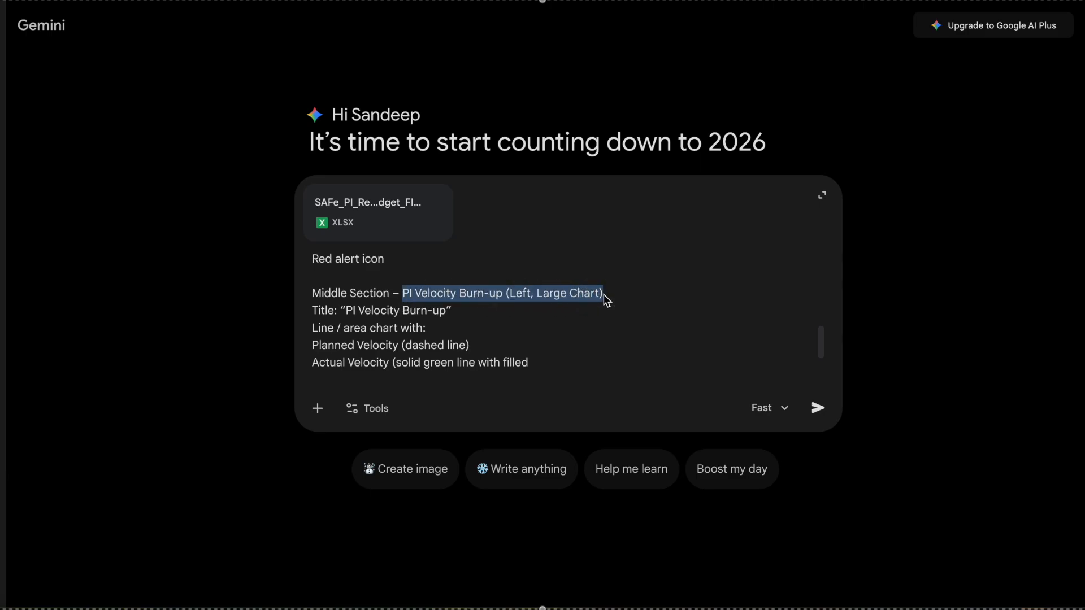
{"action": "left_click", "coordinate": [544, 347]}
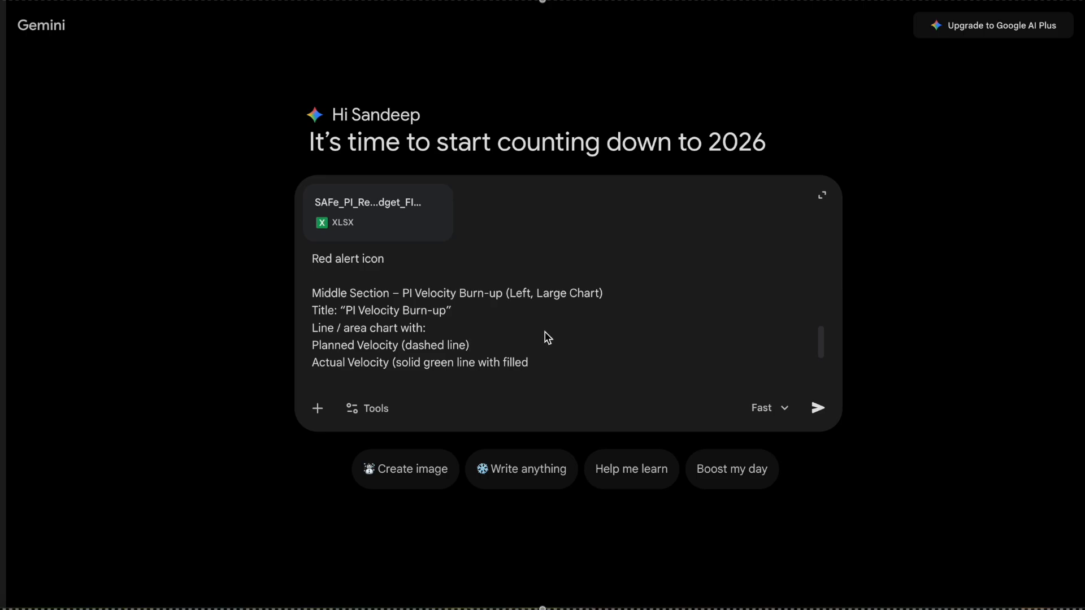
{"action": "scroll", "coordinate": [543, 326], "scroll_direction": "down", "scroll_amount": 2}
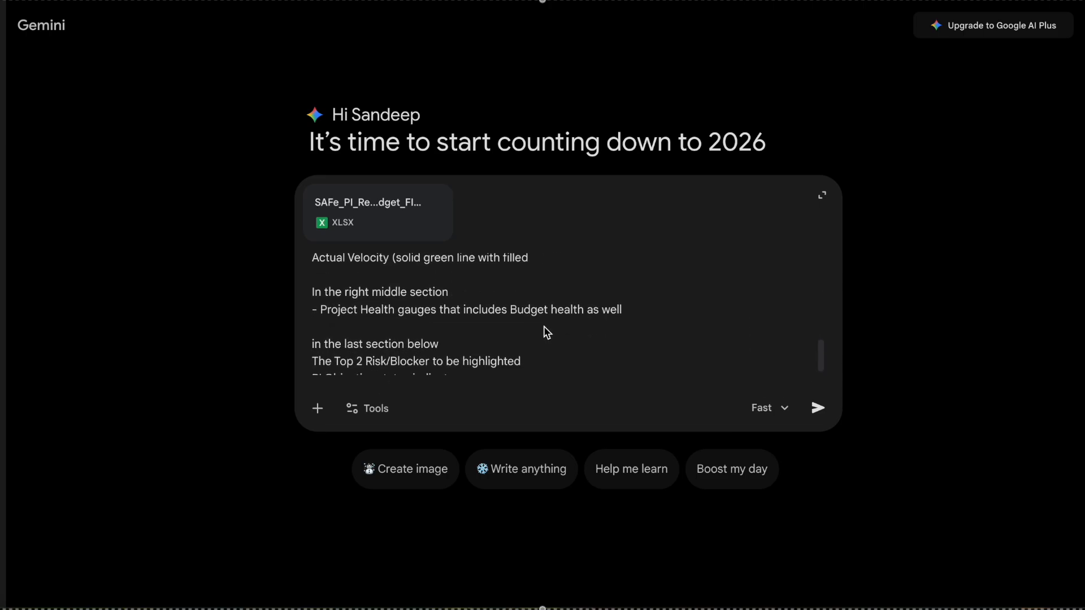
{"action": "left_click", "coordinate": [360, 316]}
{"action": "left_click", "coordinate": [443, 315]}
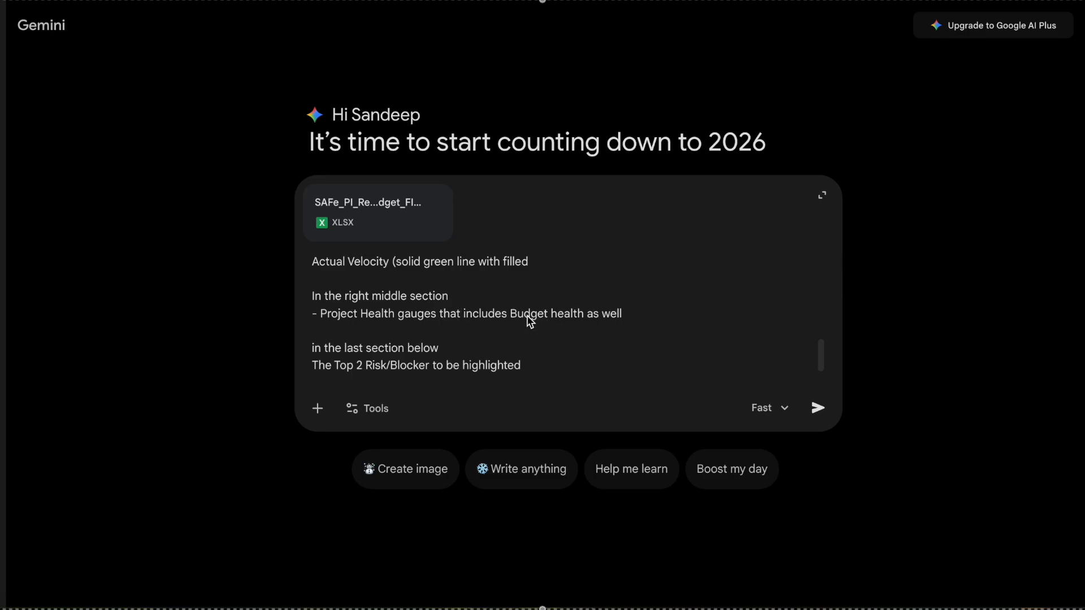
{"action": "left_click_drag", "start_coordinate": [521, 317], "coordinate": [586, 325]}
{"action": "scroll", "coordinate": [568, 358], "scroll_direction": "down", "scroll_amount": 1}
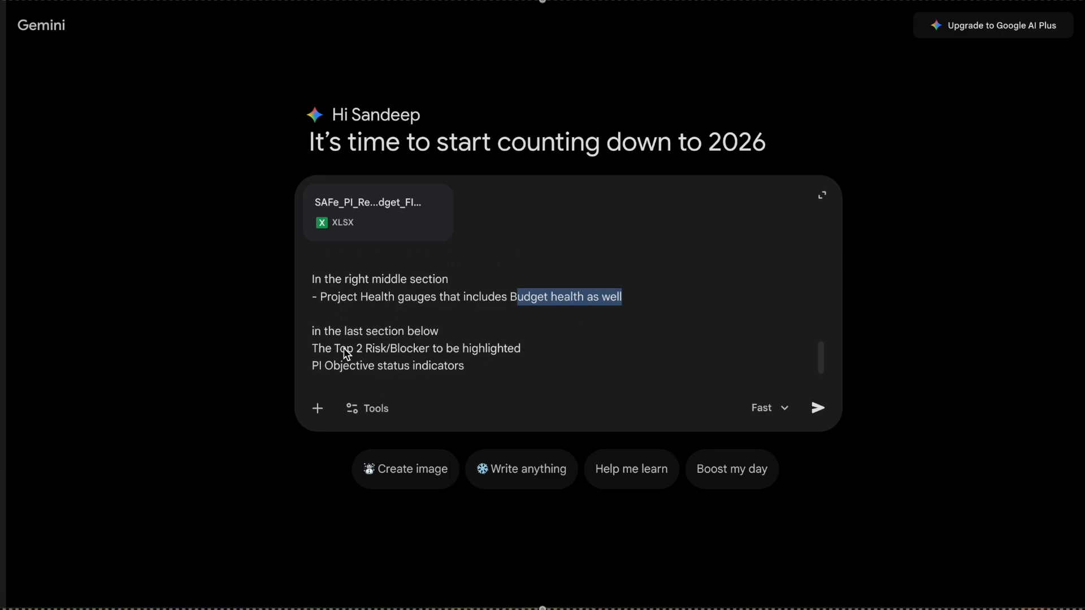
{"action": "left_click_drag", "start_coordinate": [340, 350], "coordinate": [497, 355]}
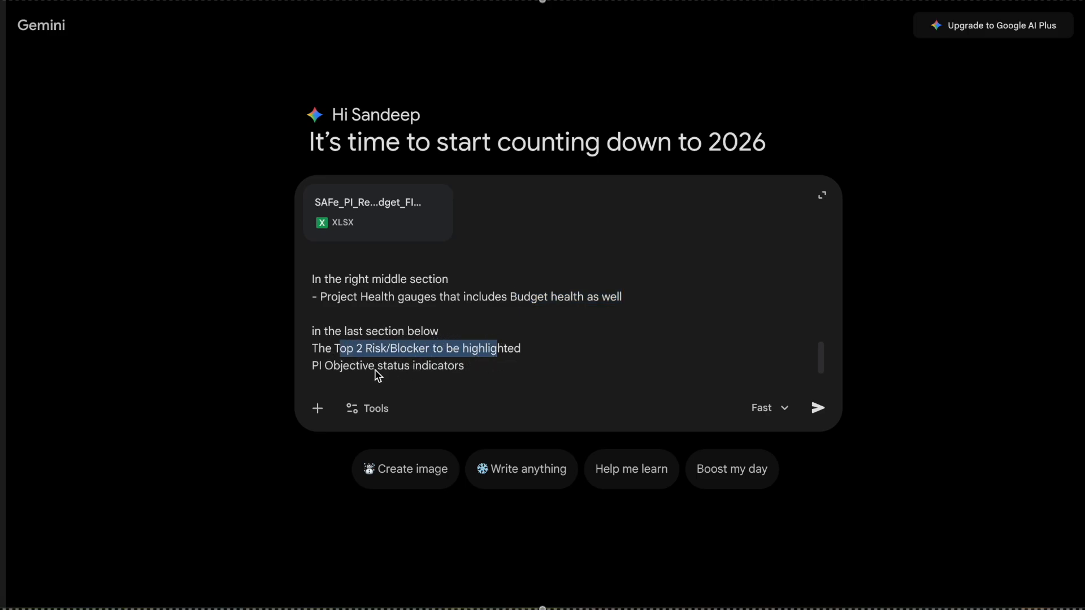
{"action": "left_click", "coordinate": [346, 372]}
{"action": "left_click_drag", "start_coordinate": [346, 371], "coordinate": [458, 369]}
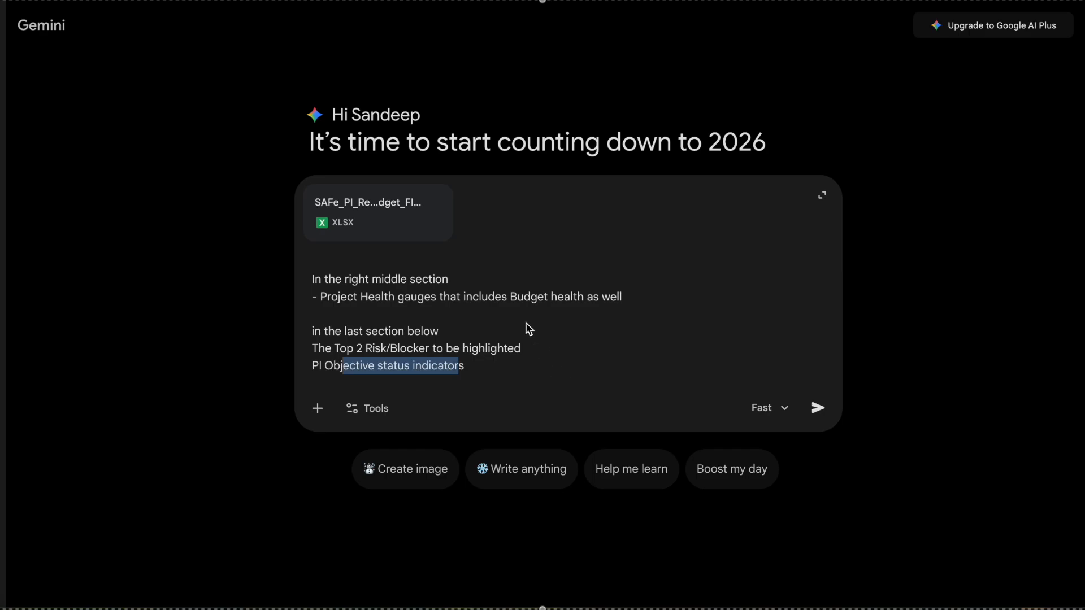
- Enable the Canvas tool, choose the Thinking model and submit the dashboard prompt with the attached workbook
{"action": "left_click", "coordinate": [380, 408]}
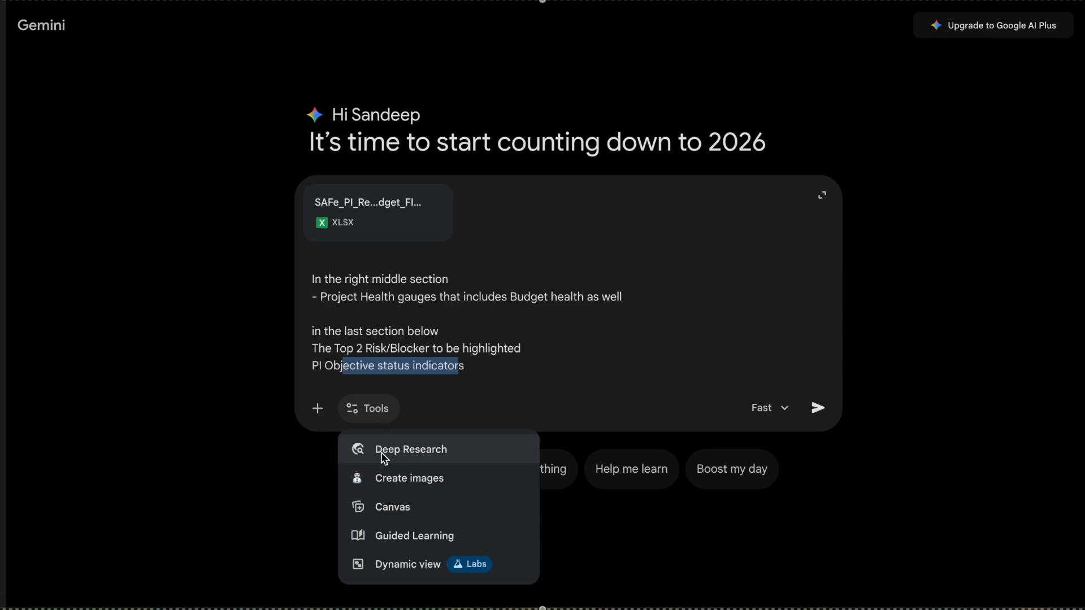
{"action": "left_click", "coordinate": [401, 512]}
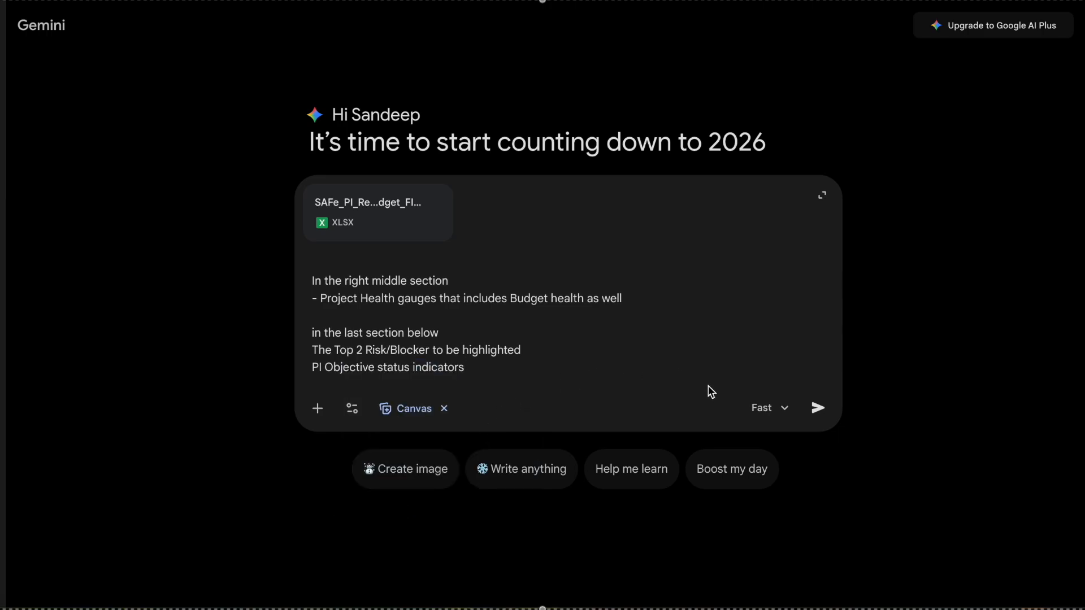
{"action": "left_click", "coordinate": [772, 411]}
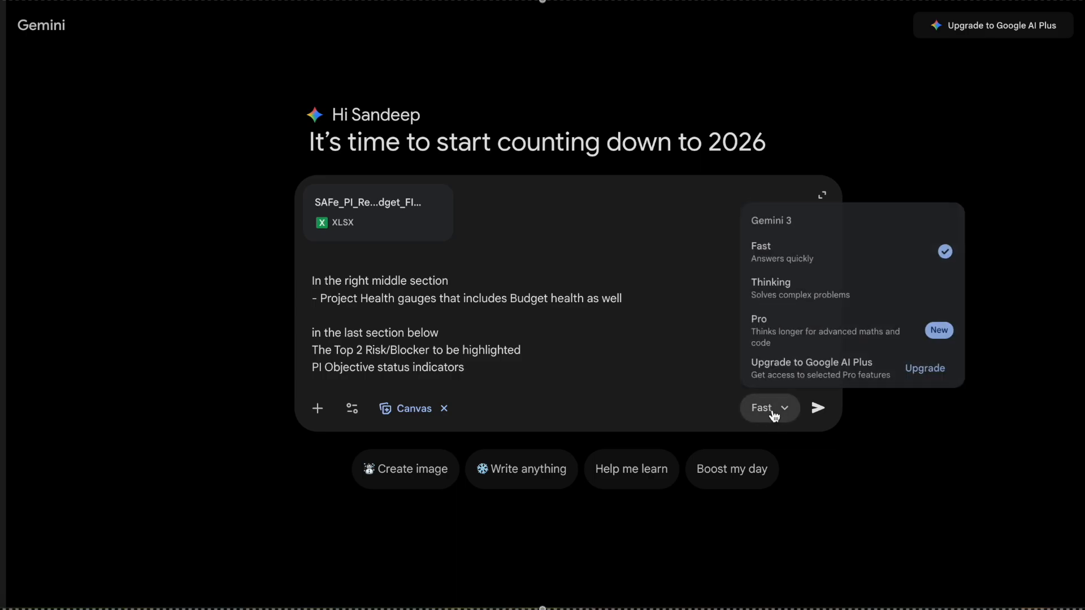
{"action": "left_click", "coordinate": [815, 283]}
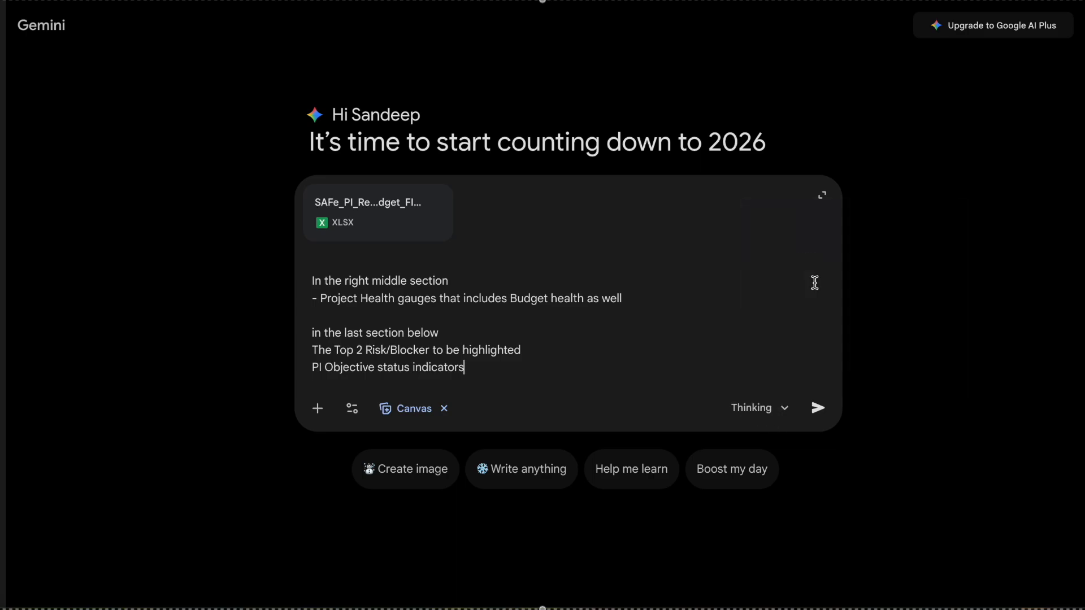
{"action": "scroll", "coordinate": [661, 356], "scroll_direction": "up", "scroll_amount": 15}
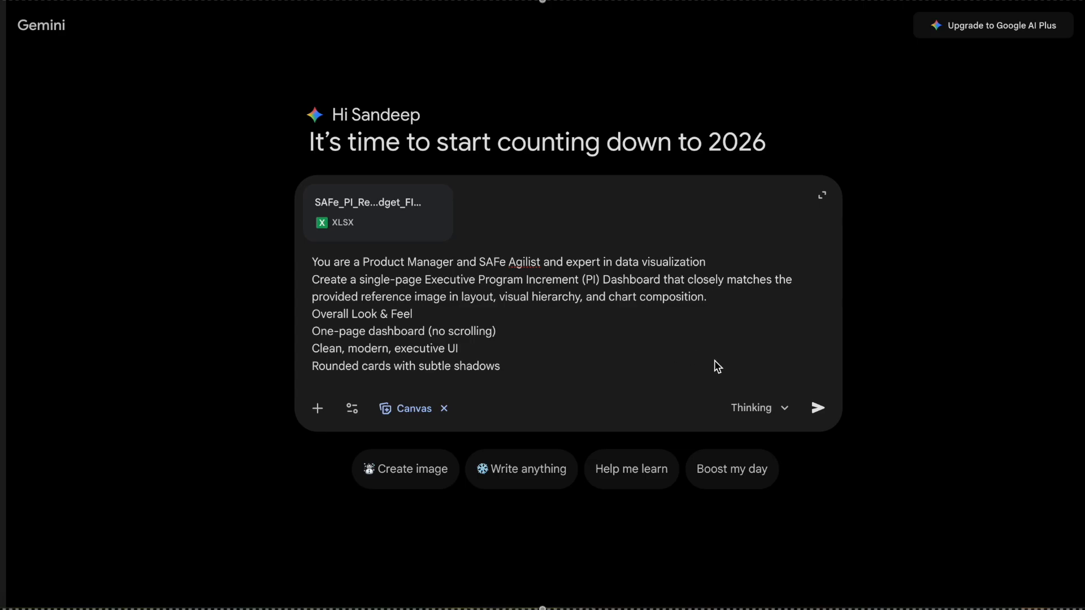
{"action": "left_click", "coordinate": [820, 408]}
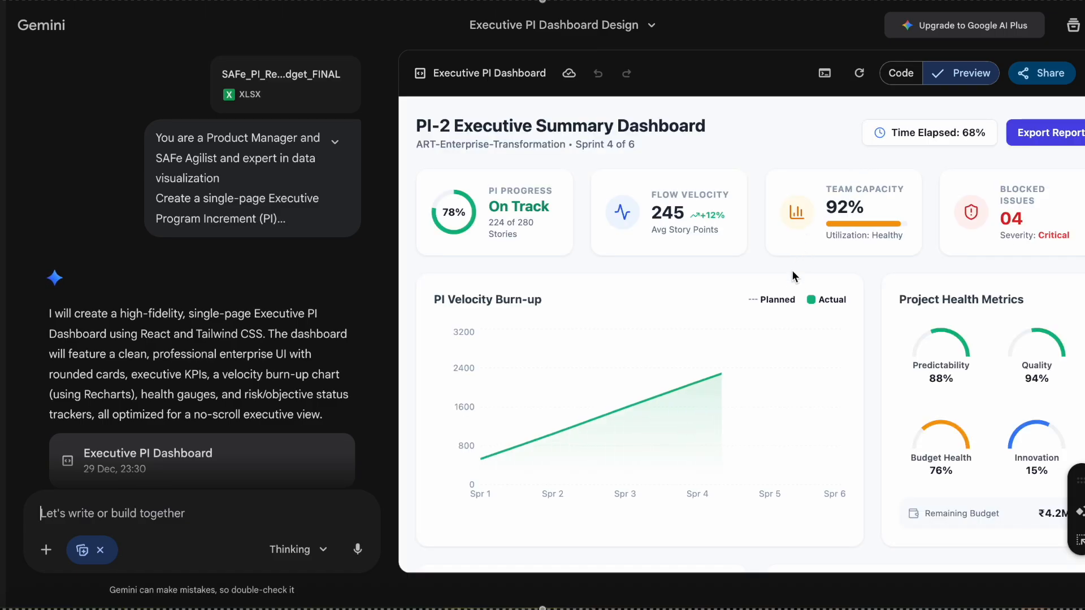
- Review the generated dashboard's KPI cards, PI Velocity Burn-up chart, Project Health Metrics, PI Objective Status and Top 2 Risks & Blockers
{"action": "mouse_move", "coordinate": [778, 387]}
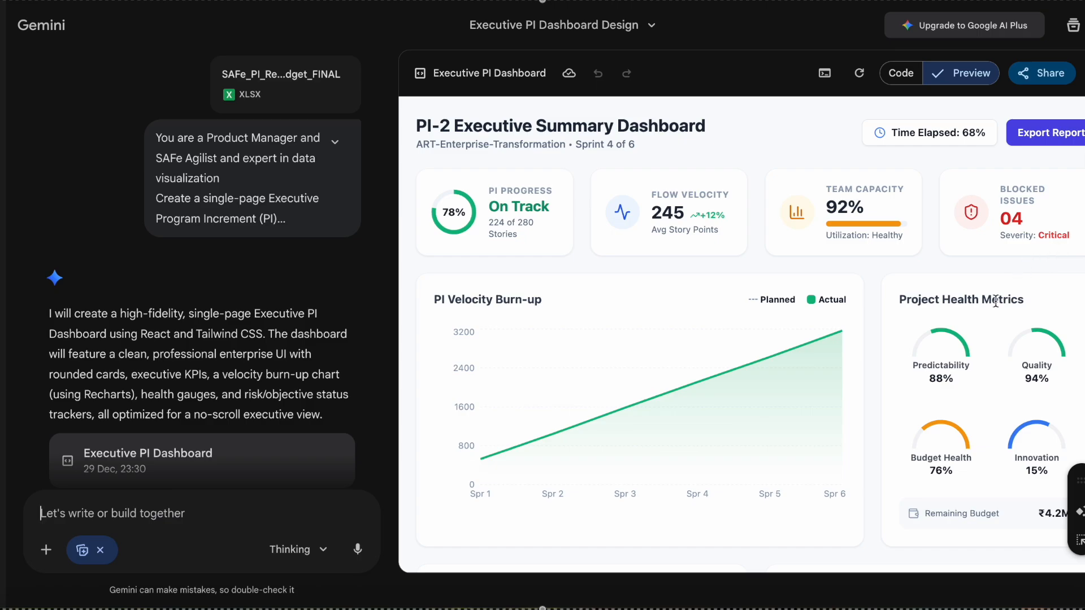
{"action": "scroll", "coordinate": [991, 317], "scroll_direction": "down", "scroll_amount": 2}
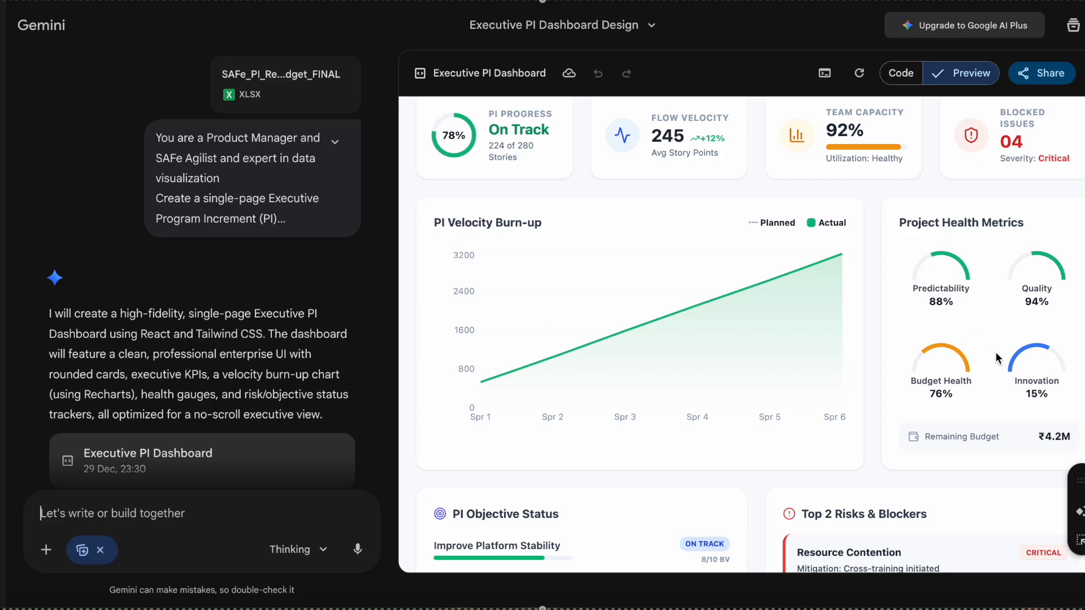
{"action": "scroll", "coordinate": [649, 391], "scroll_direction": "down", "scroll_amount": 3}
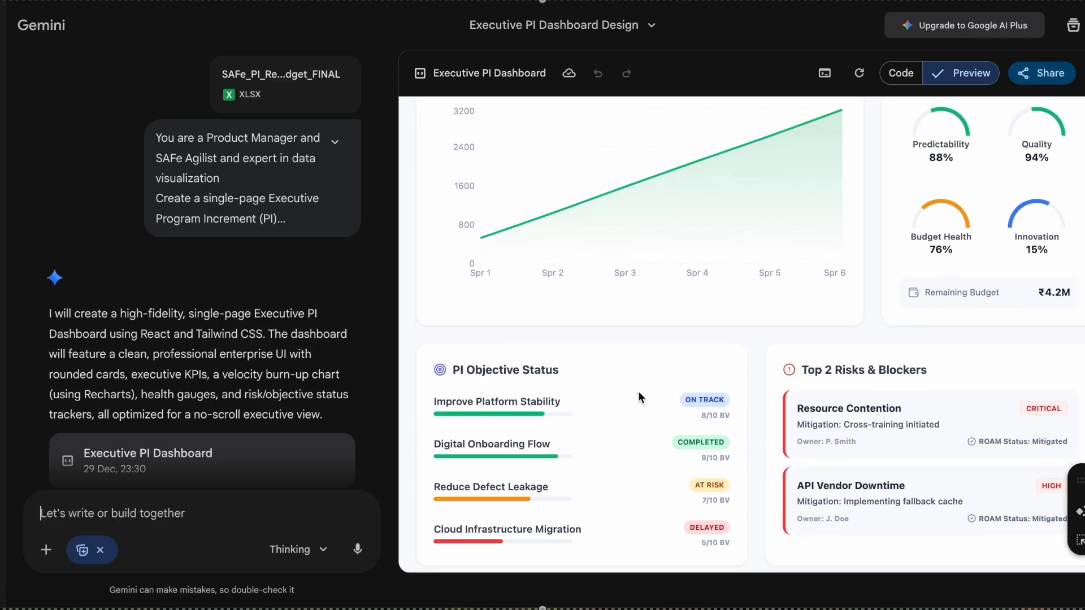
{"action": "scroll", "coordinate": [557, 431], "scroll_direction": "down", "scroll_amount": 1}
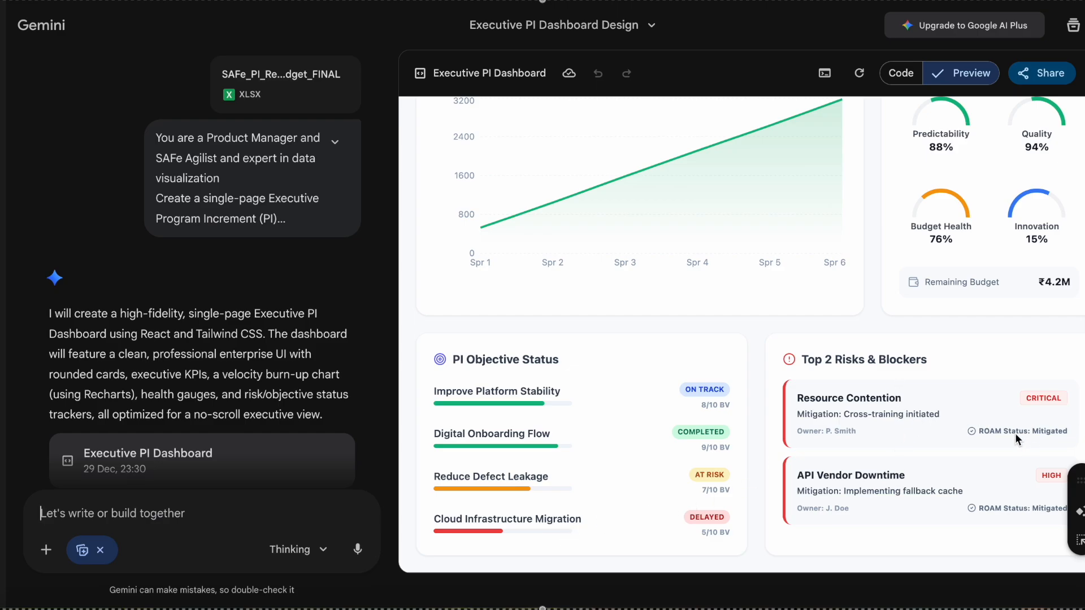
{"action": "scroll", "coordinate": [1012, 435], "scroll_direction": "up", "scroll_amount": 4}
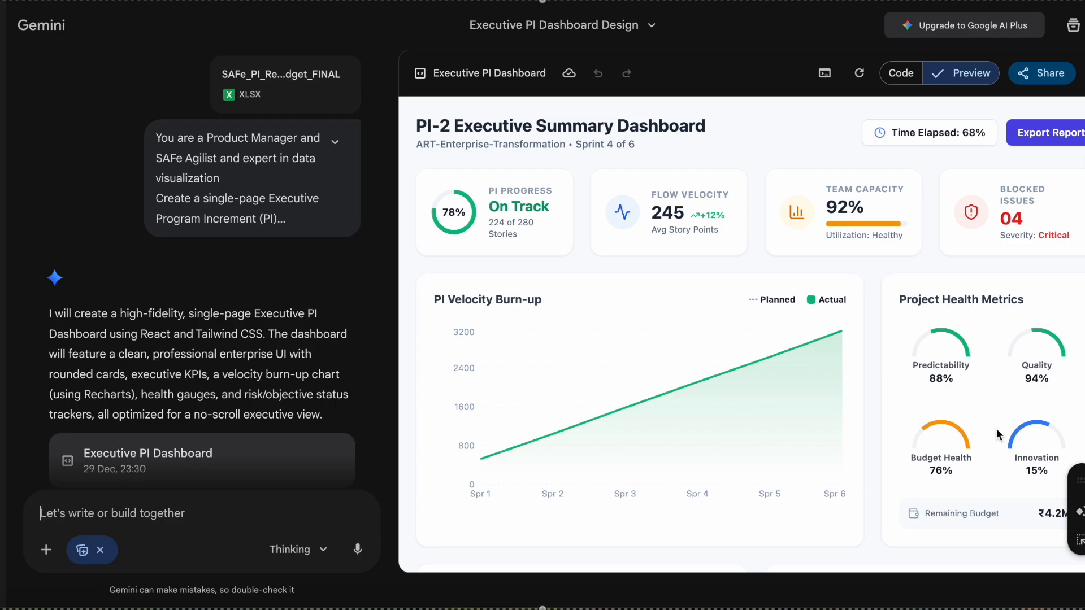
- Create a shareable public link for the Canvas dashboard, copy it and open it in a new browser tab
{"action": "left_click", "coordinate": [1033, 79]}
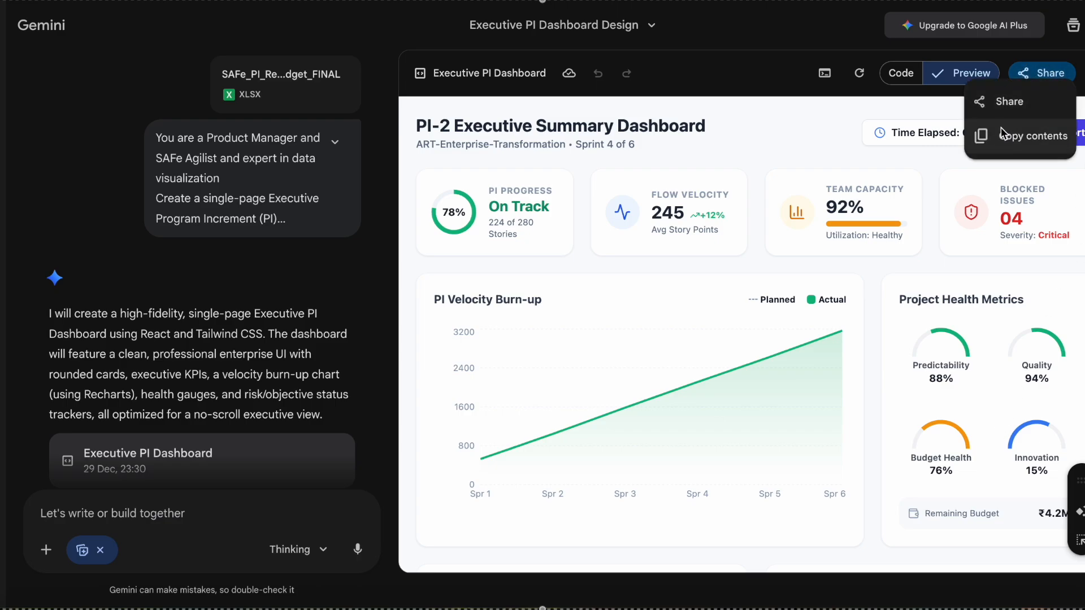
{"action": "left_click", "coordinate": [1002, 103]}
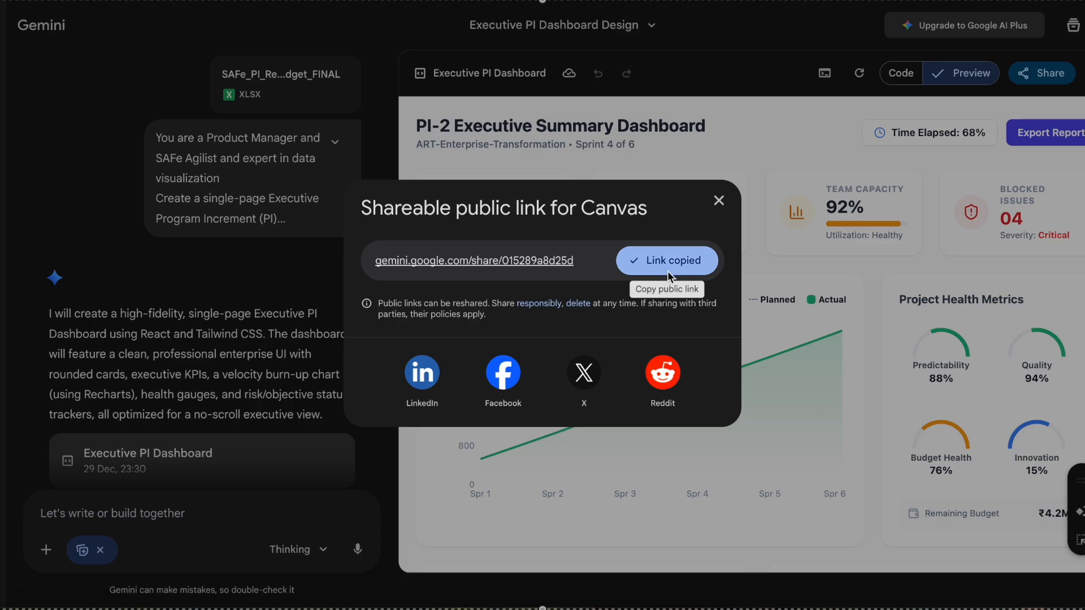
{"action": "key", "text": "ctrl+t"}
{"action": "type", "text": "https://gemini.google.com/share/015289a8d25d"}
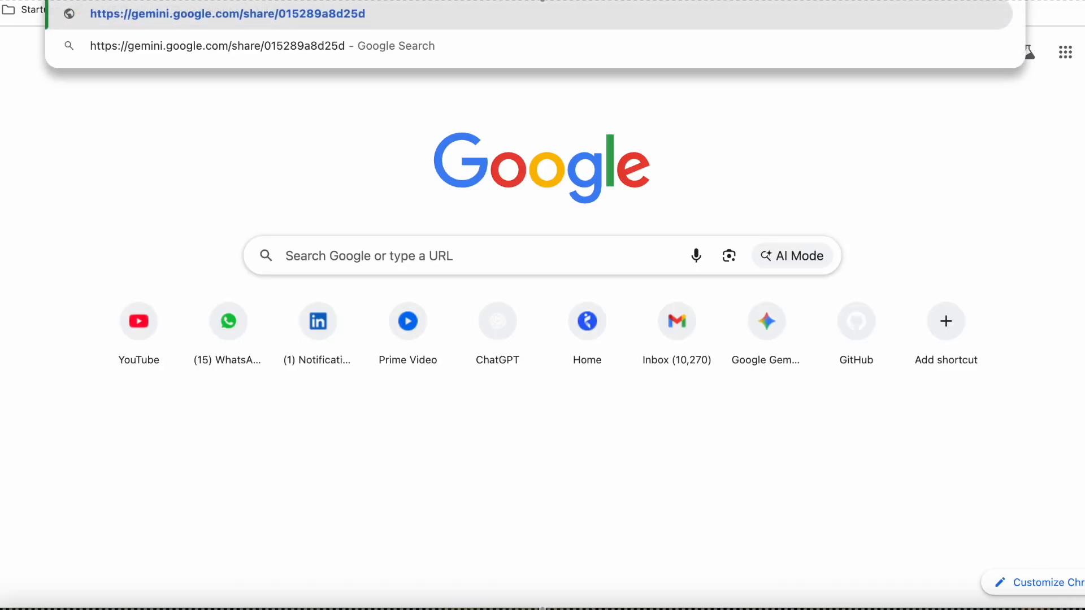
{"action": "key", "text": "Return"}
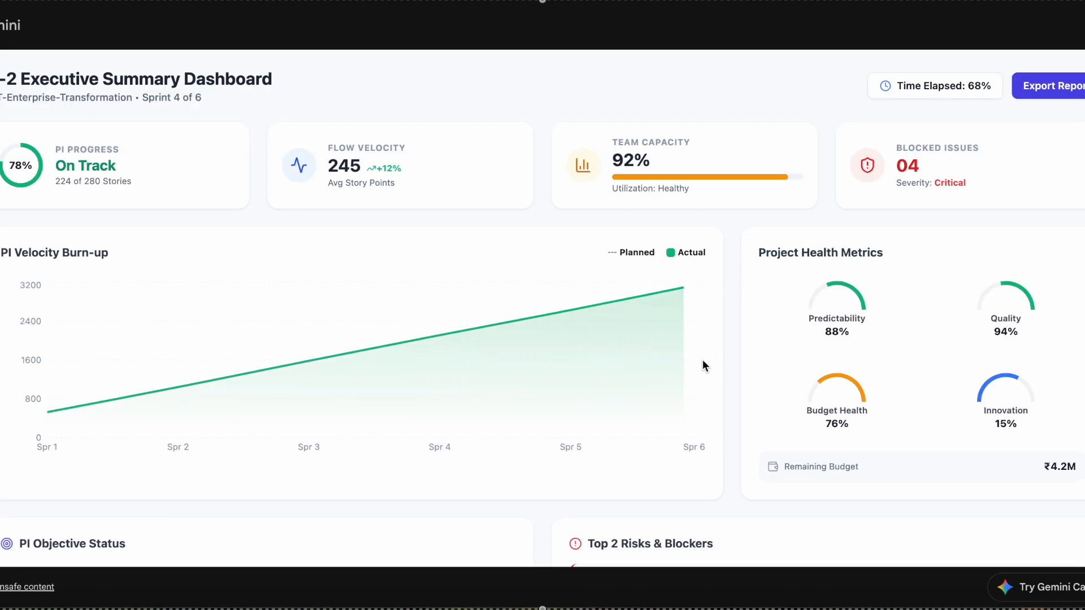
- Look through the shared dashboard page from KPI cards to risks and try its report export
{"action": "scroll", "coordinate": [704, 359], "scroll_direction": "down", "scroll_amount": 3}
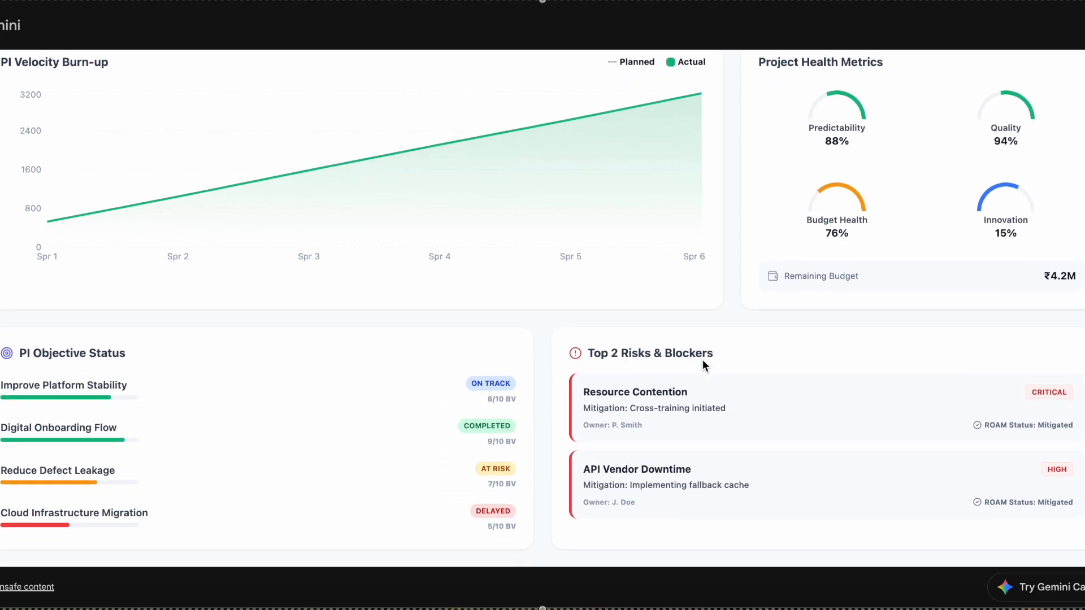
{"action": "scroll", "coordinate": [703, 362], "scroll_direction": "up", "scroll_amount": 3}
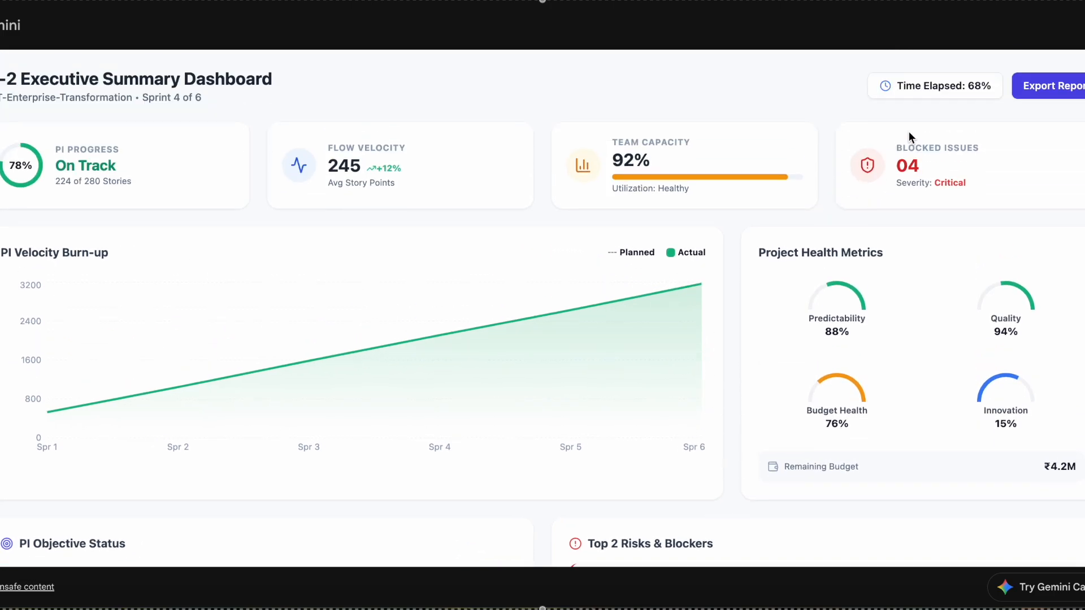
{"action": "left_click", "coordinate": [1039, 88]}
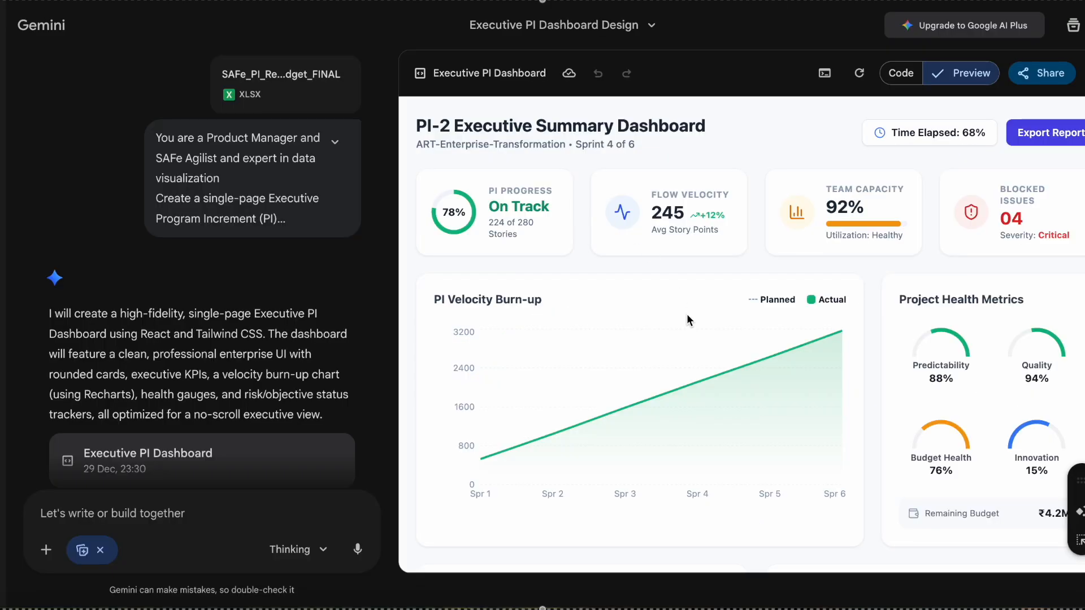
{"action": "scroll", "coordinate": [686, 313], "scroll_direction": "down", "scroll_amount": 3}
{"action": "scroll", "coordinate": [687, 312], "scroll_direction": "up", "scroll_amount": 4}
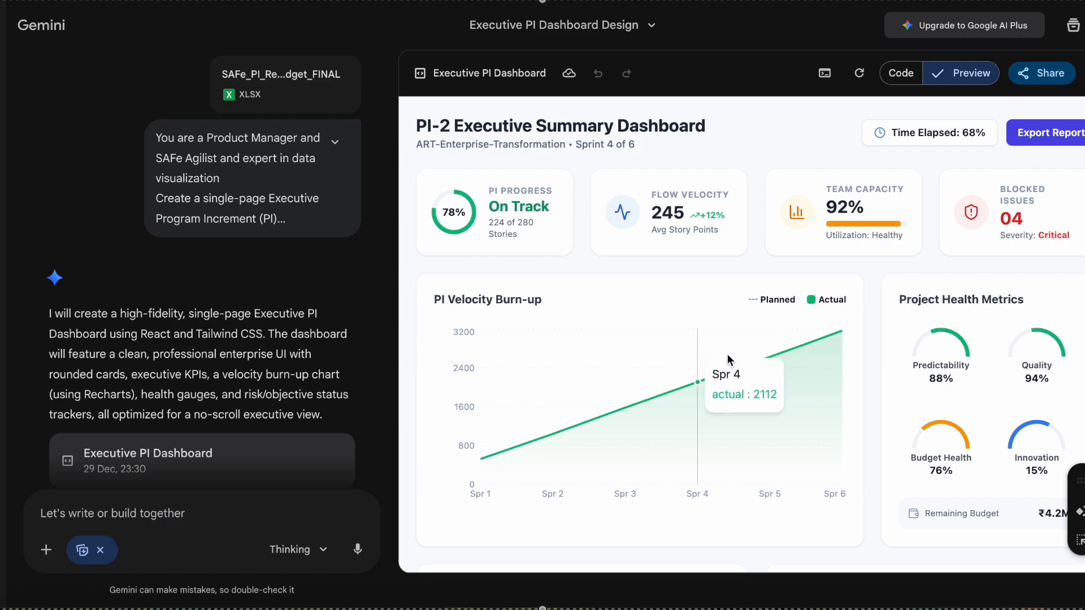
{"action": "scroll", "coordinate": [727, 353], "scroll_direction": "down", "scroll_amount": 2}
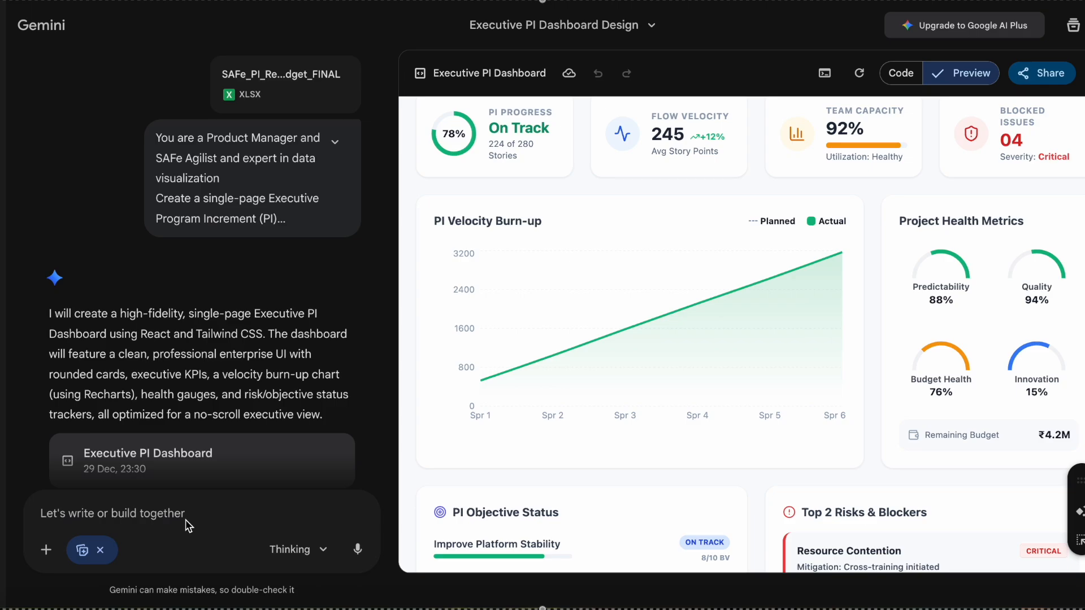
- Start a new chat without the Canvas tool and attach SAFe_PI_Reporting_With_Budget_FINAL.xlsx from the Dashboards folder
{"action": "left_click", "coordinate": [102, 551]}
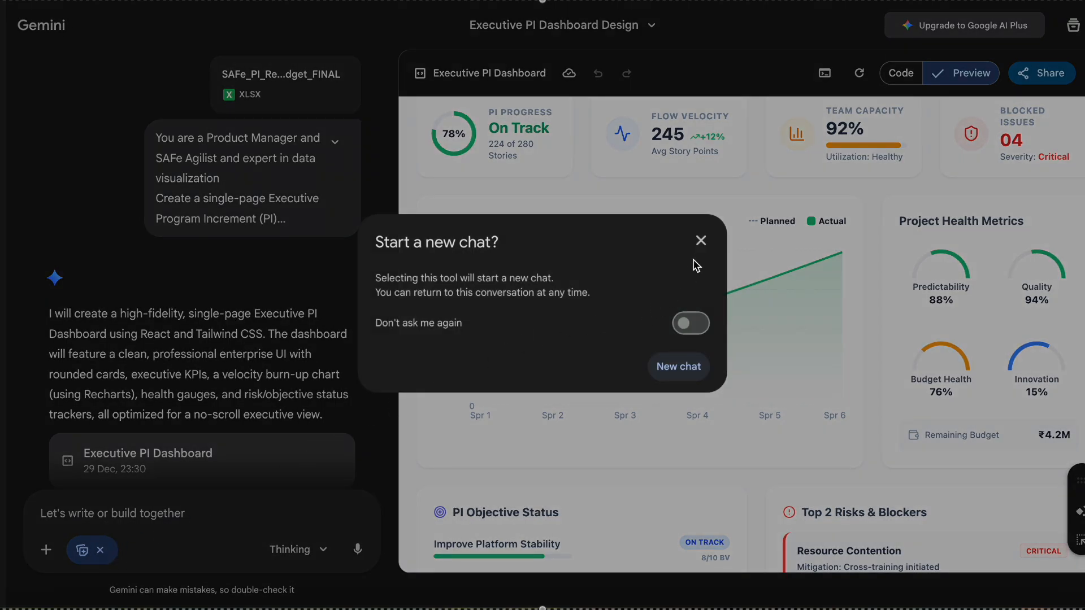
{"action": "left_click", "coordinate": [674, 368]}
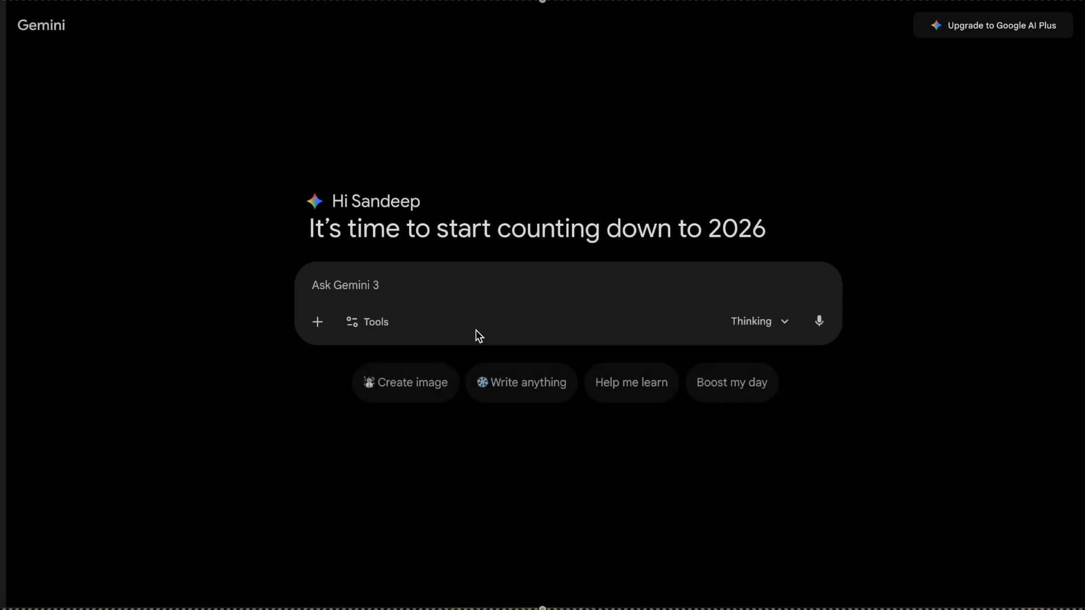
{"action": "left_click", "coordinate": [320, 320]}
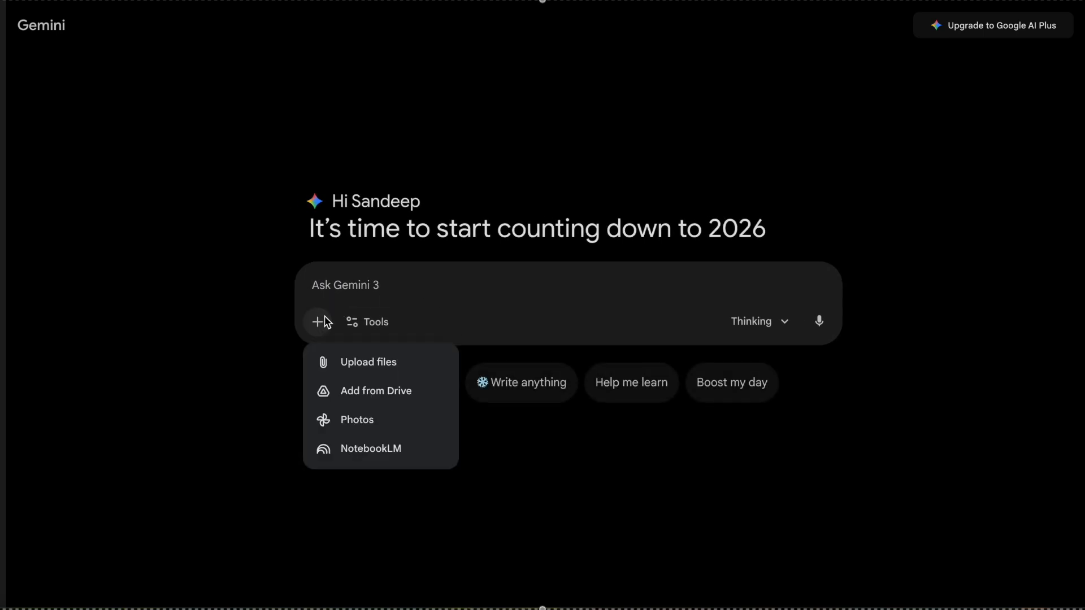
{"action": "left_click", "coordinate": [351, 364]}
{"action": "left_click", "coordinate": [615, 175]}
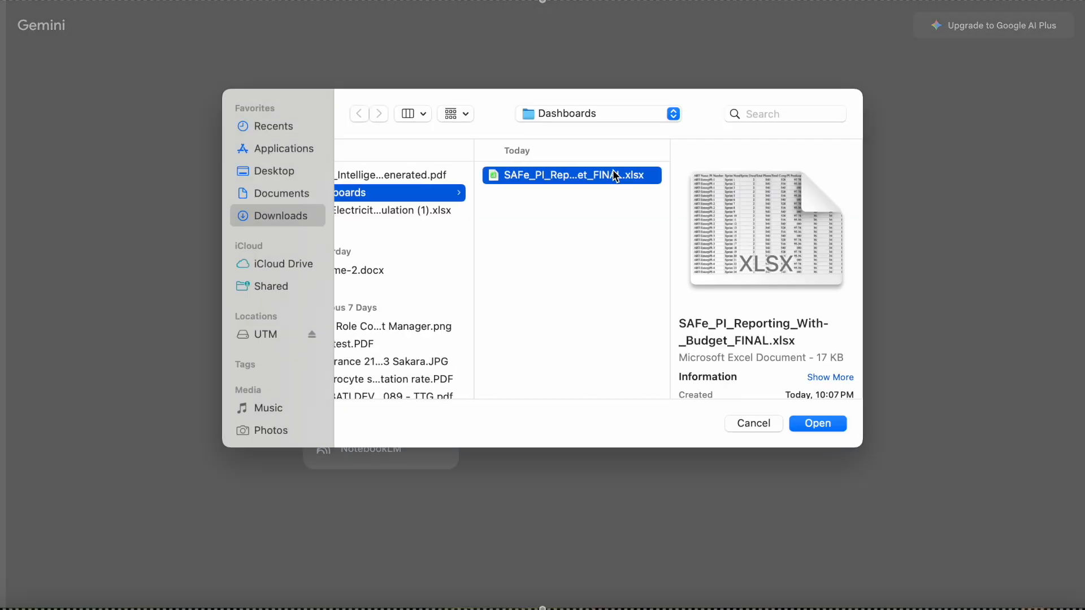
{"action": "left_click", "coordinate": [824, 424]}
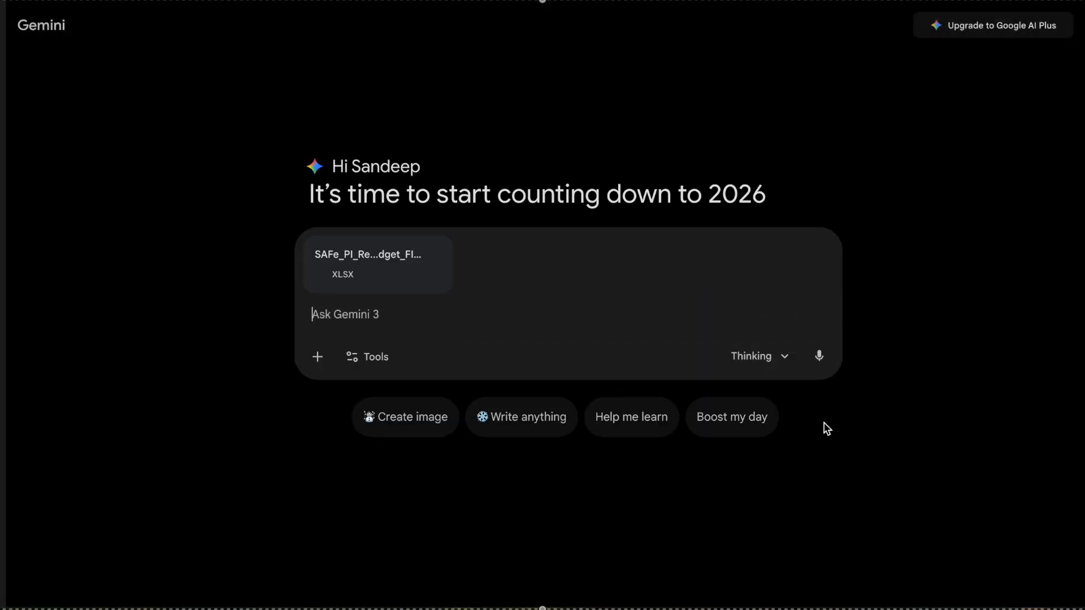
- Paste the copied Executive PI Dashboard prompt, check it from start to end and submit it with the Thinking model
{"action": "key", "text": "super+v"}
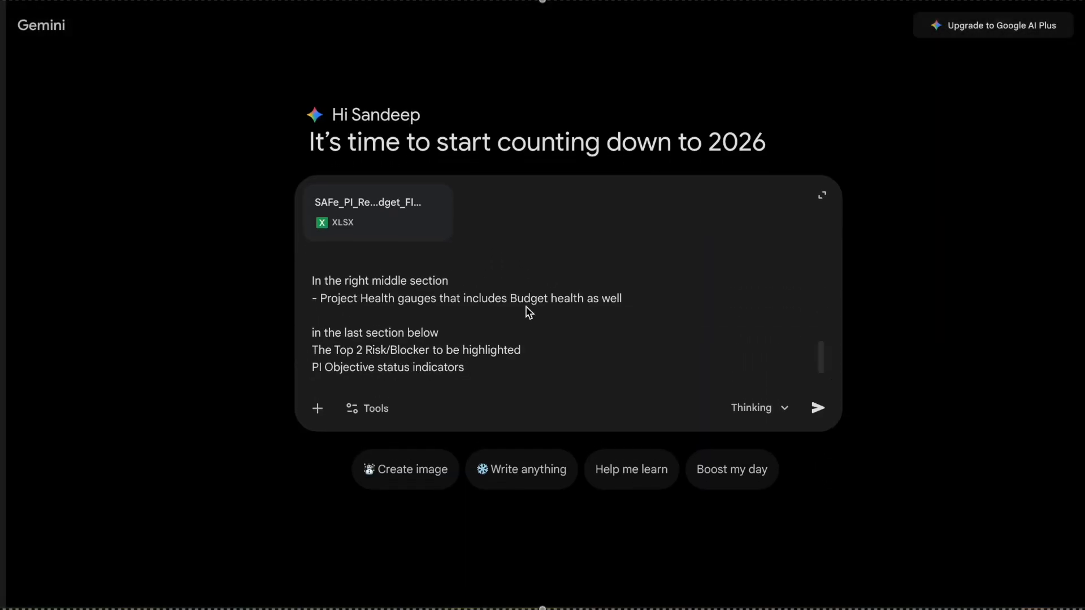
{"action": "scroll", "coordinate": [557, 340], "scroll_direction": "up", "scroll_amount": 15}
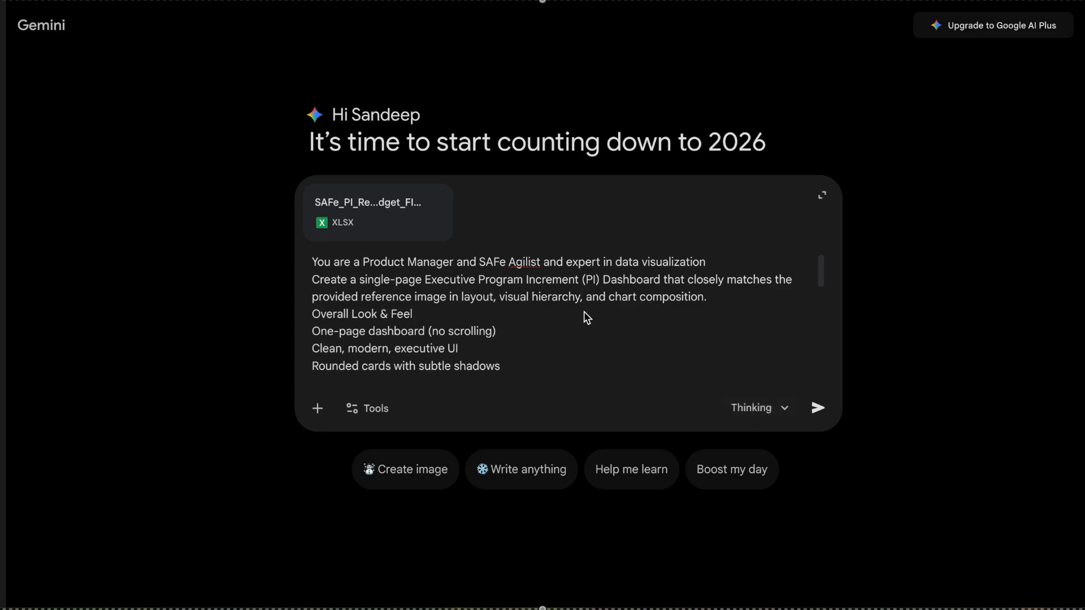
{"action": "scroll", "coordinate": [561, 310], "scroll_direction": "down", "scroll_amount": 15}
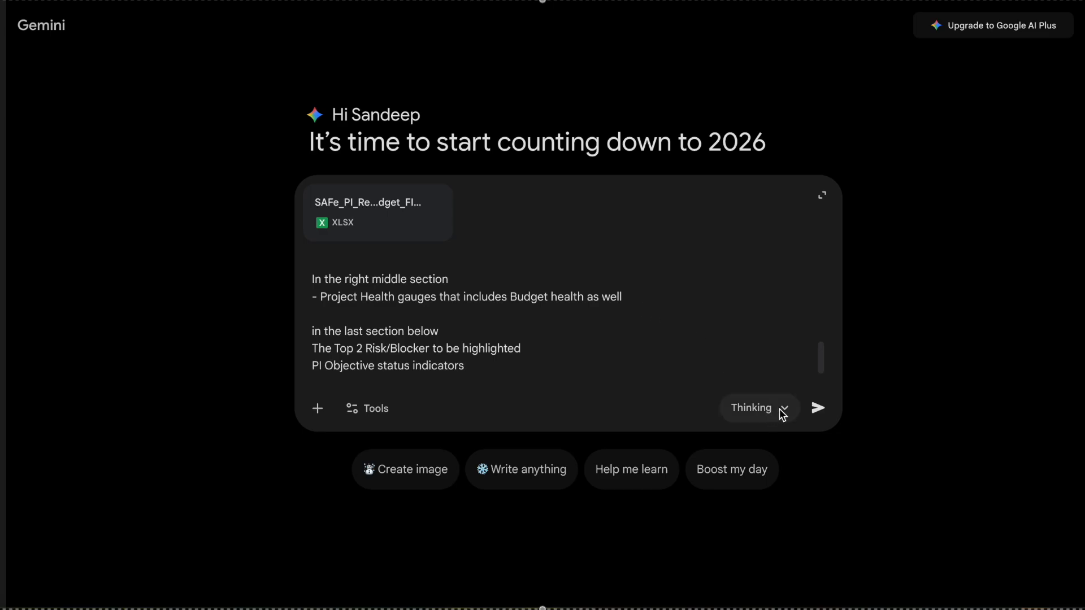
{"action": "left_click", "coordinate": [820, 410]}
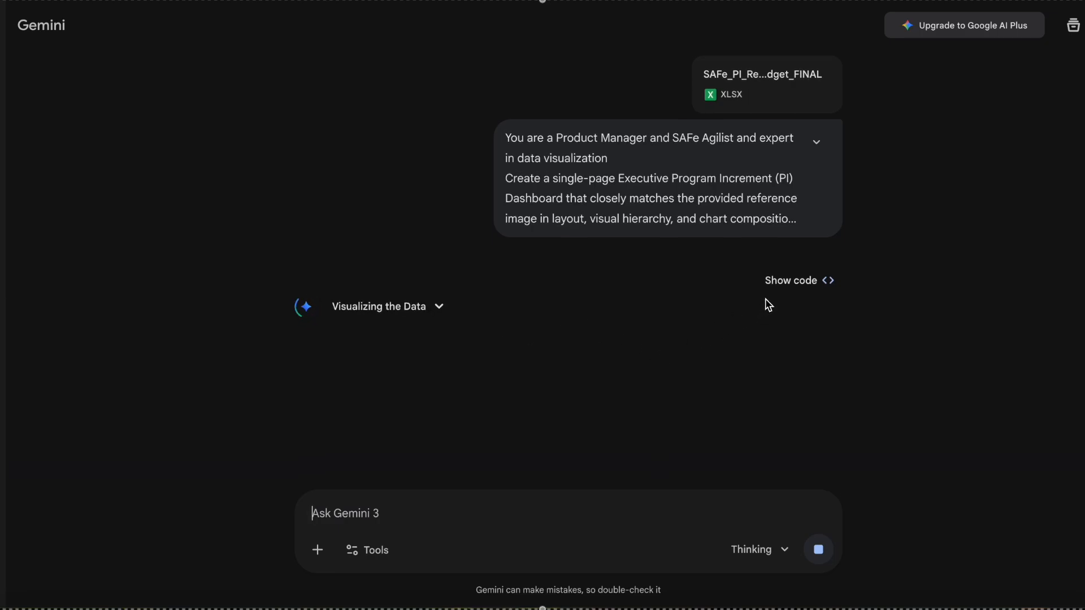
- Show the Python code behind the response, copy it and hide the code again
{"action": "left_click", "coordinate": [789, 283]}
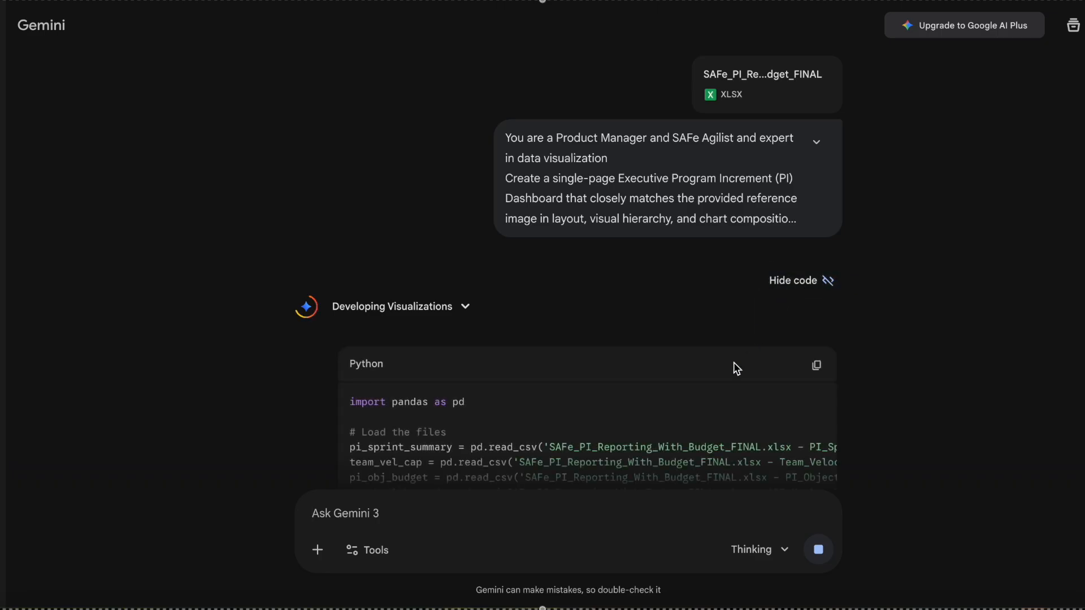
{"action": "left_click", "coordinate": [794, 187]}
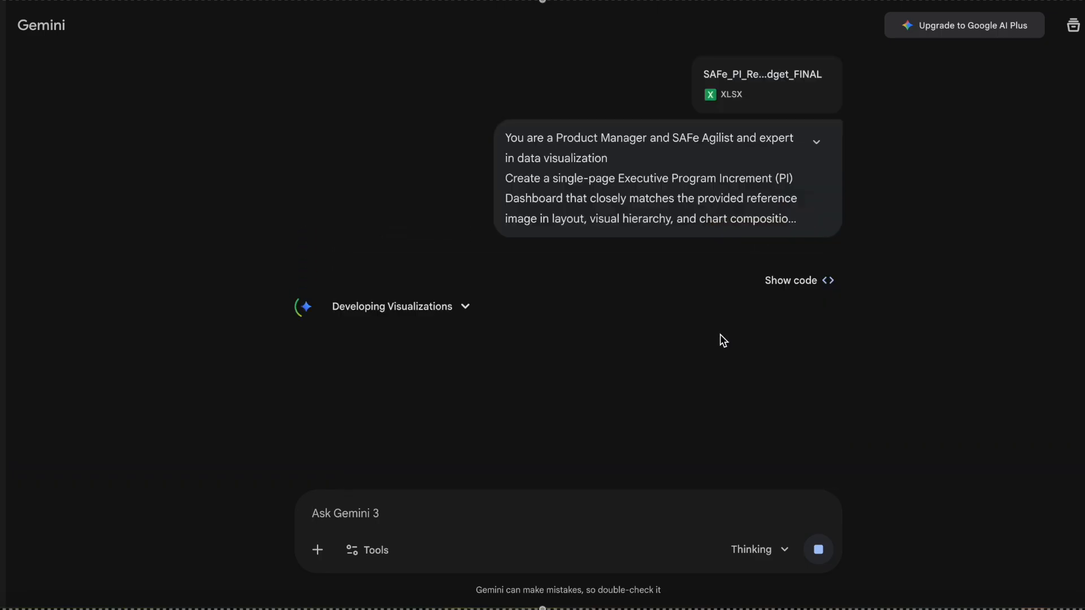
{"action": "left_click", "coordinate": [789, 283]}
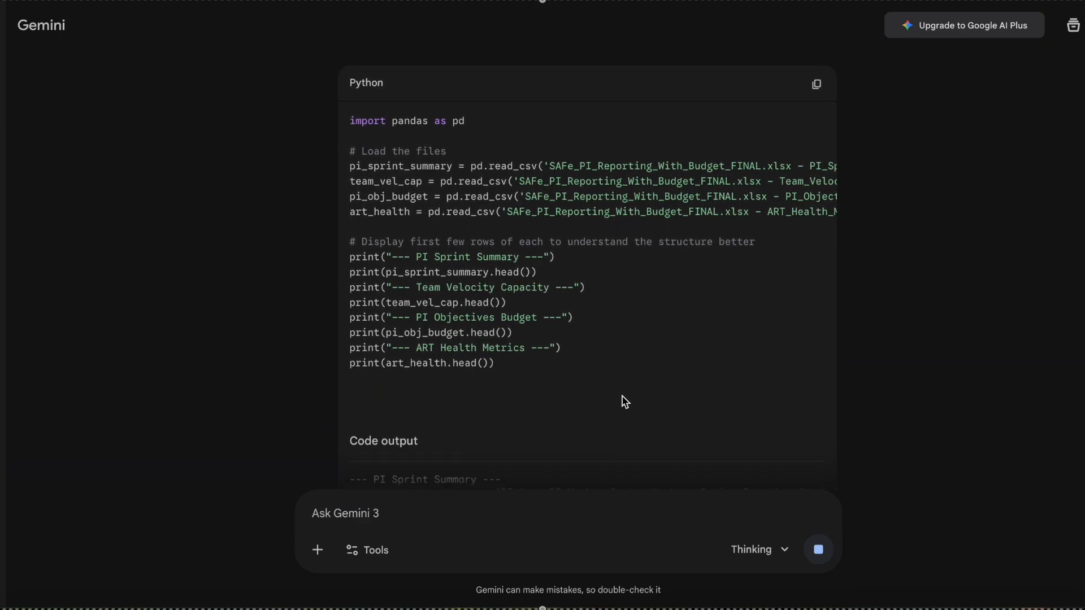
{"action": "left_click", "coordinate": [819, 325]}
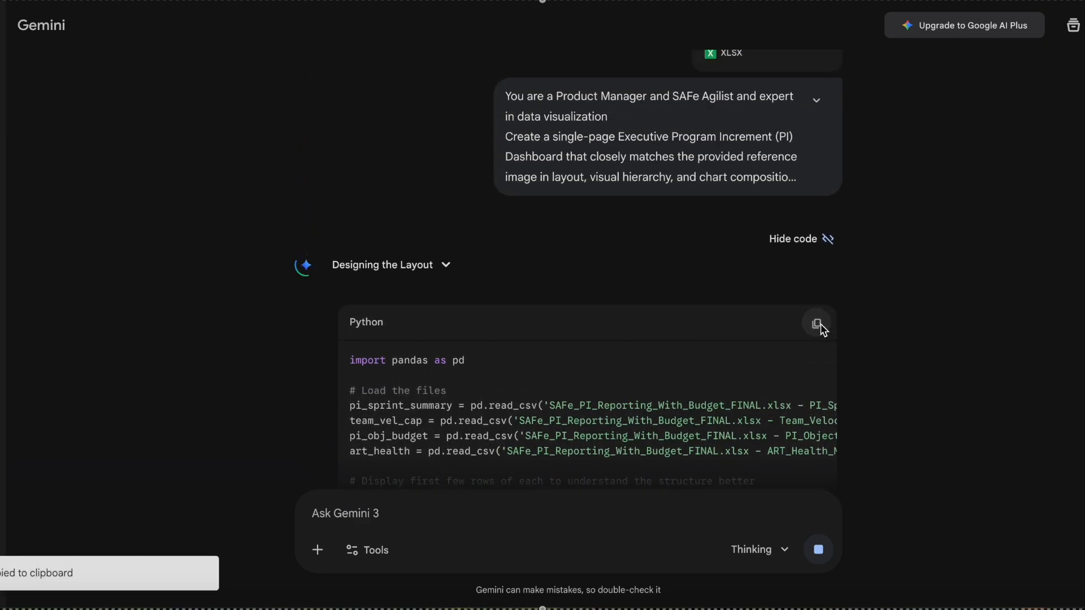
{"action": "left_click", "coordinate": [792, 241]}
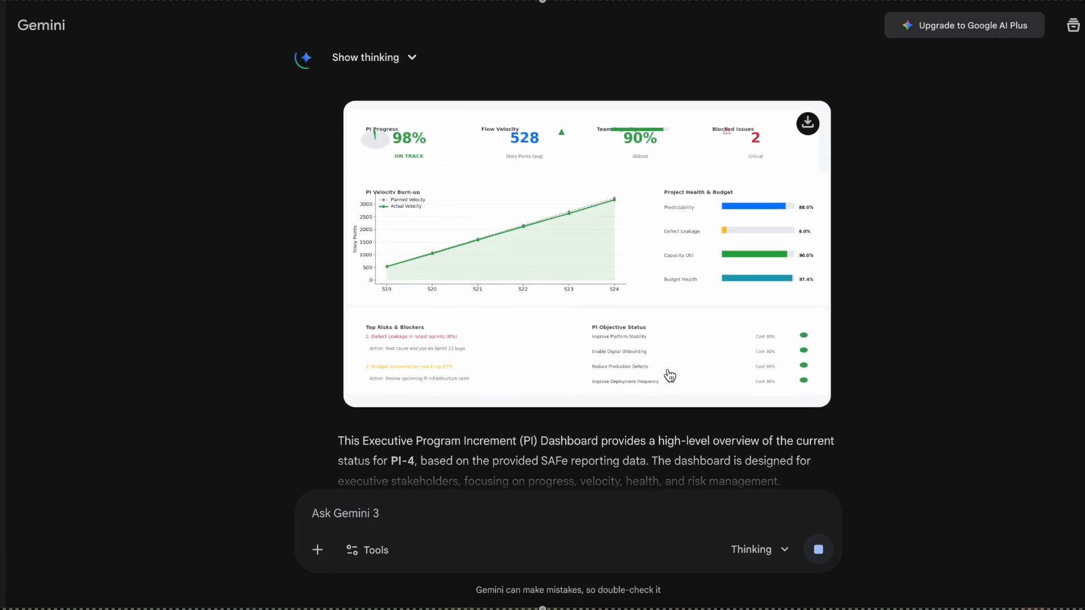
- Review the generated dashboard image with its explanation text and download the image
{"action": "scroll", "coordinate": [670, 376], "scroll_direction": "up", "scroll_amount": 2}
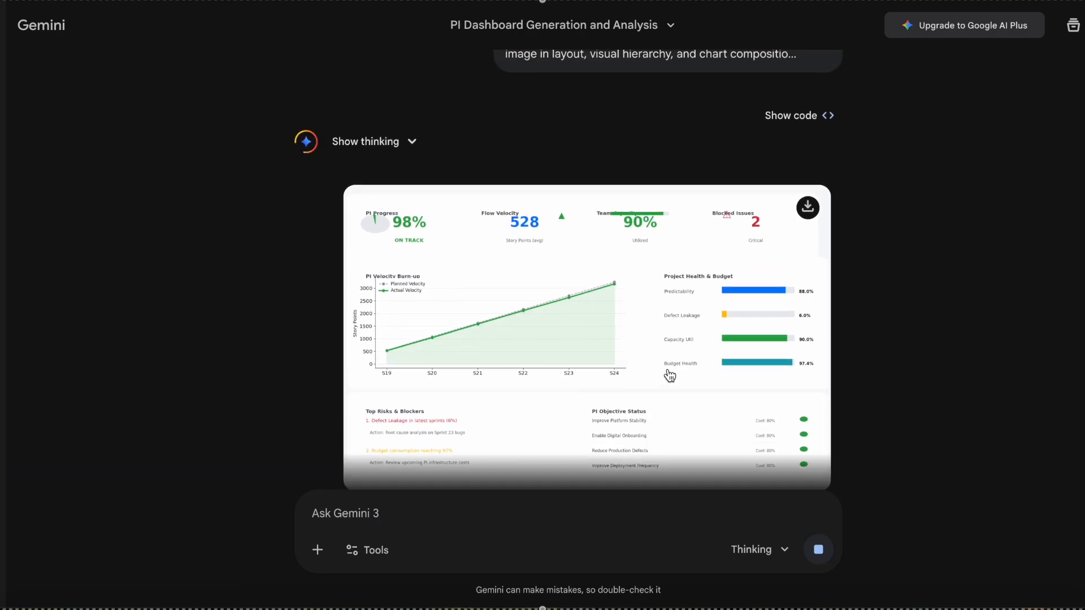
{"action": "scroll", "coordinate": [670, 375], "scroll_direction": "up", "scroll_amount": 3}
{"action": "scroll", "coordinate": [670, 376], "scroll_direction": "down", "scroll_amount": 10}
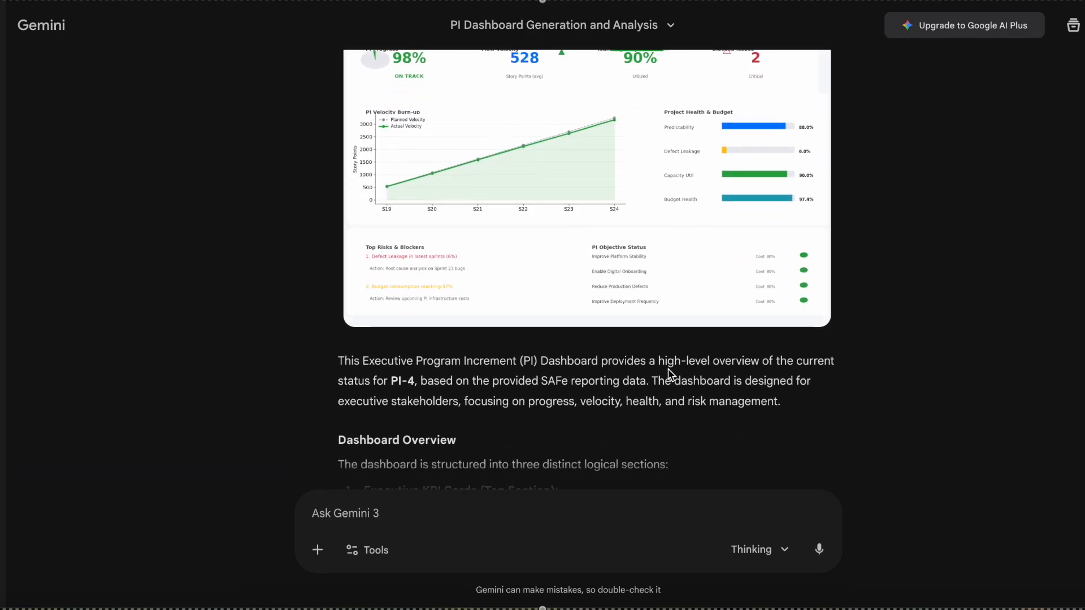
{"action": "scroll", "coordinate": [669, 369], "scroll_direction": "down", "scroll_amount": 5}
{"action": "scroll", "coordinate": [669, 368], "scroll_direction": "up", "scroll_amount": 15}
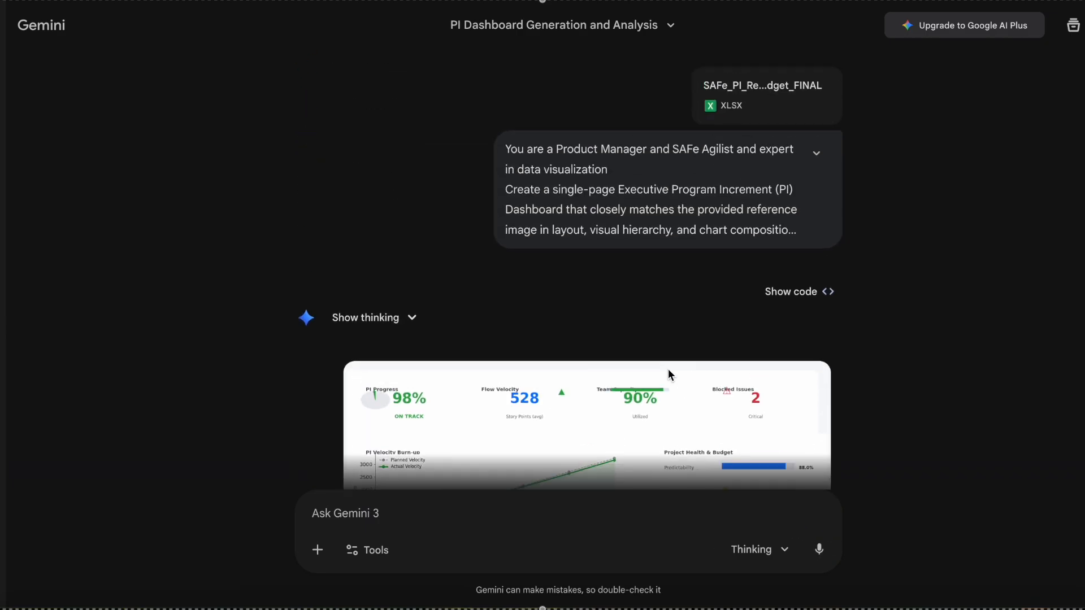
{"action": "scroll", "coordinate": [671, 375], "scroll_direction": "down", "scroll_amount": 1}
{"action": "scroll", "coordinate": [670, 376], "scroll_direction": "down", "scroll_amount": 3}
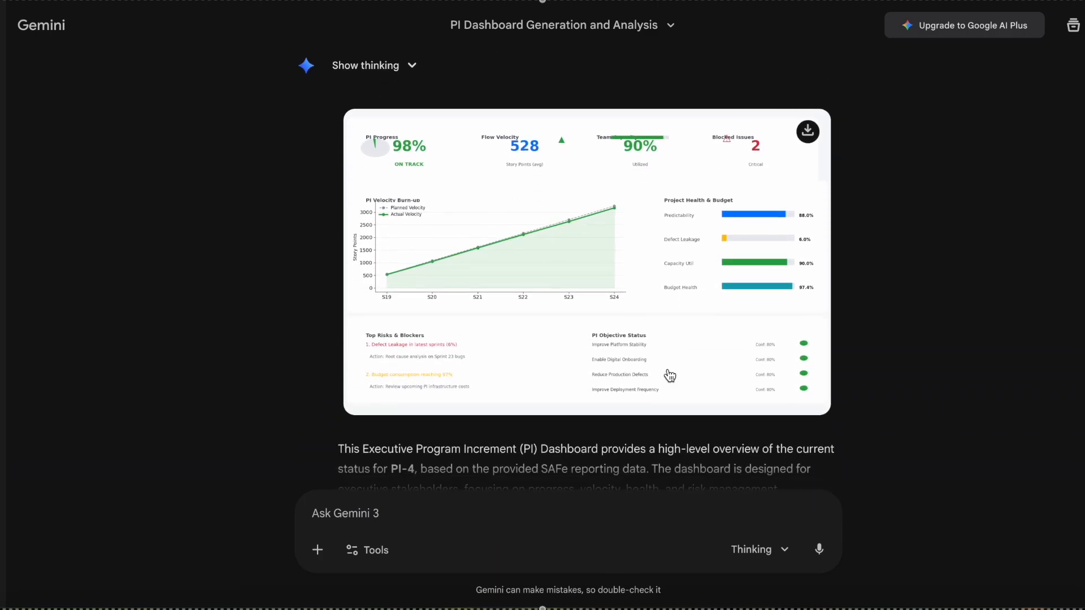
{"action": "left_click", "coordinate": [811, 141]}
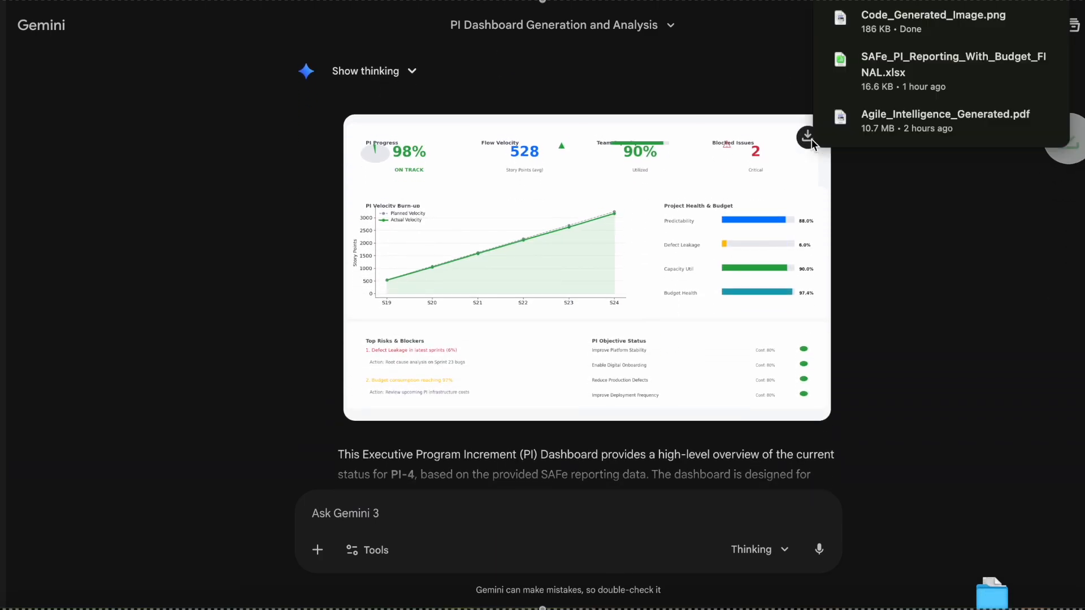
- Inspect the dashboard image enlarged and as the downloaded Code_Generated_Image.png, and close both views
{"action": "scroll", "coordinate": [613, 274], "scroll_direction": "down", "scroll_amount": 2}
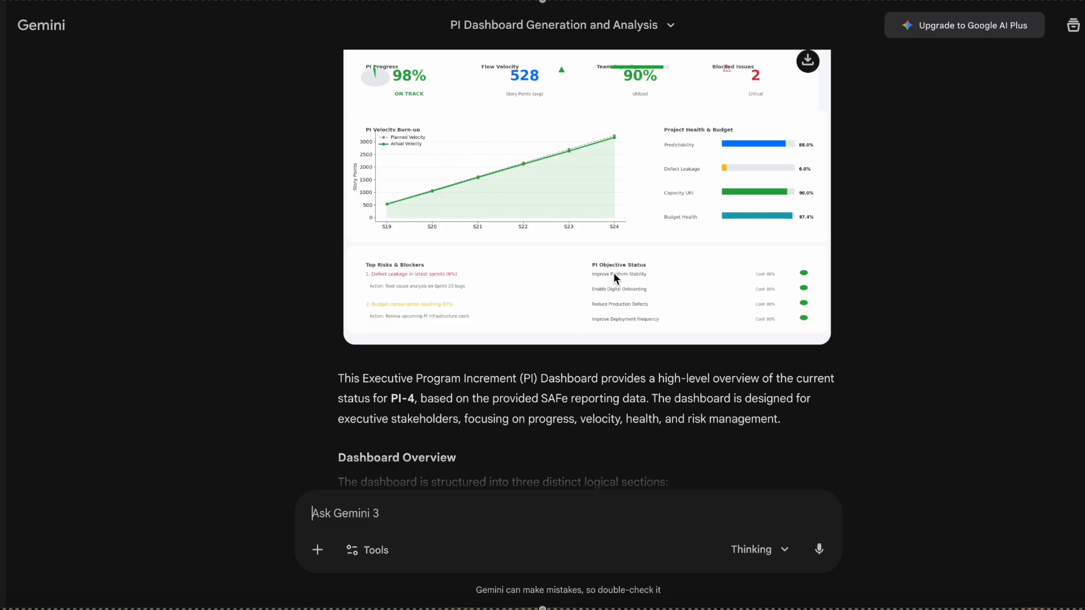
{"action": "left_click", "coordinate": [608, 252]}
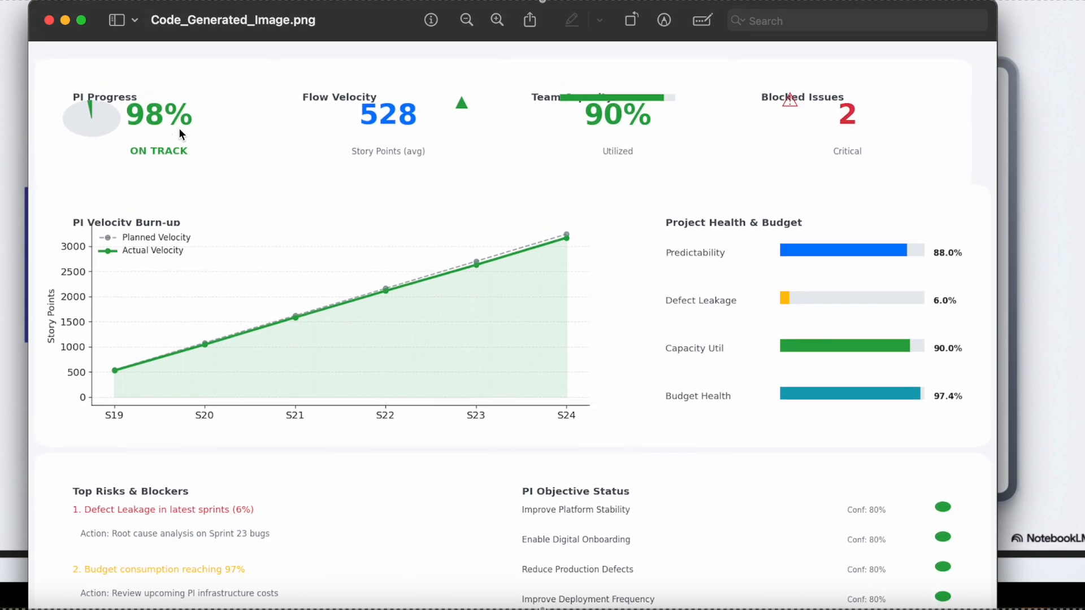
{"action": "left_click", "coordinate": [49, 24]}
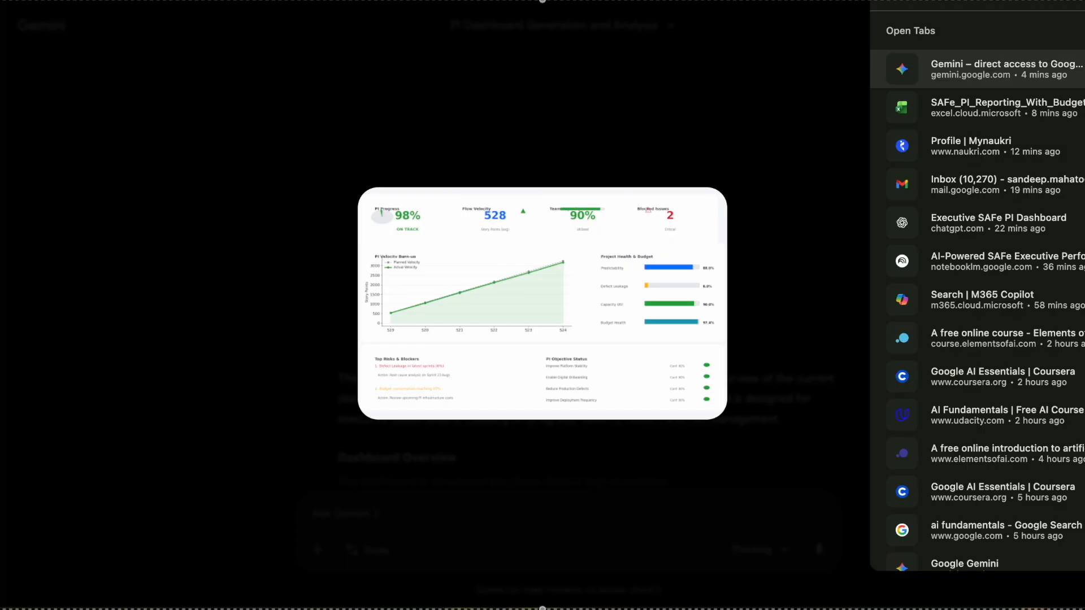
{"action": "left_click", "coordinate": [659, 89]}
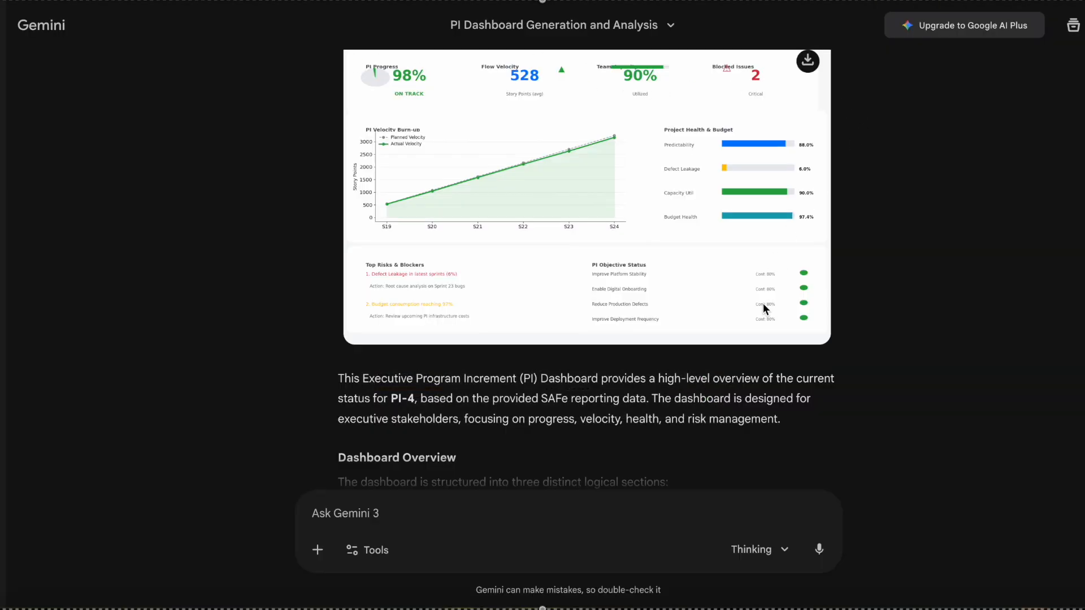
- Look through the whole response again, from the submitted prompt to the dashboard image and the text below it
{"action": "scroll", "coordinate": [763, 308], "scroll_direction": "up", "scroll_amount": 5}
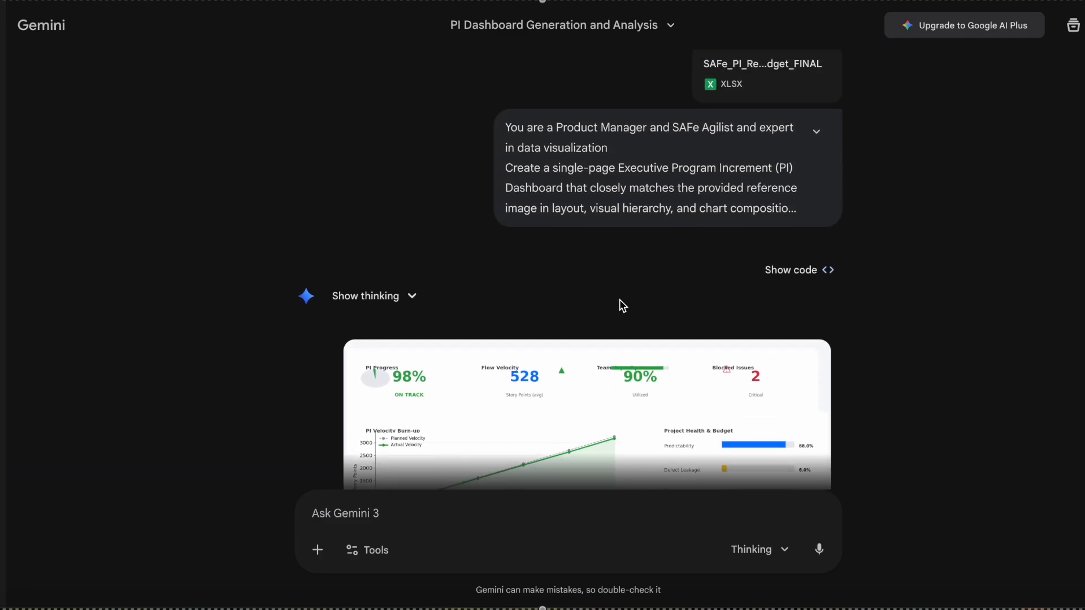
{"action": "scroll", "coordinate": [621, 305], "scroll_direction": "down", "scroll_amount": 18}
{"action": "scroll", "coordinate": [622, 305], "scroll_direction": "up", "scroll_amount": 19}
{"action": "scroll", "coordinate": [622, 305], "scroll_direction": "down", "scroll_amount": 5}
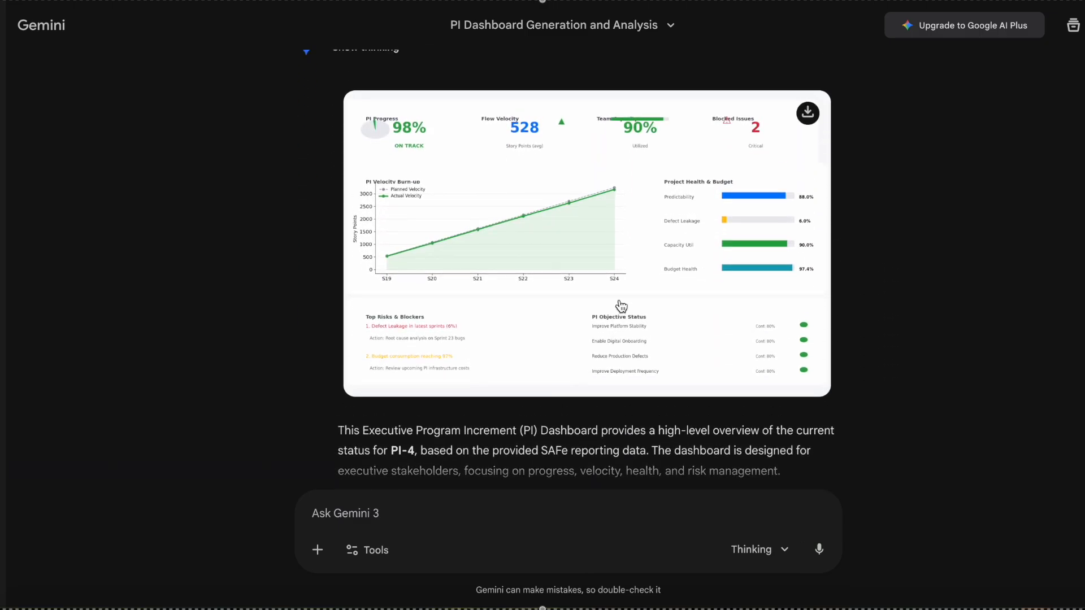